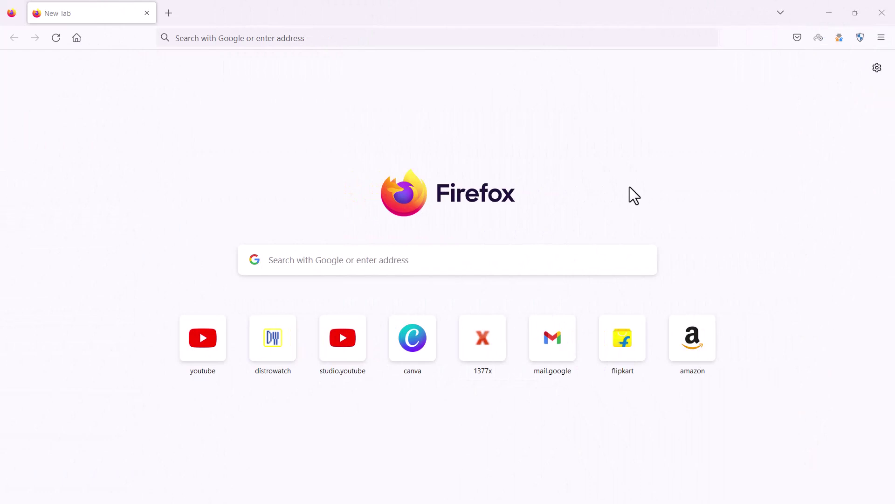
- Search Google for 'anyviewer'
click(386, 260)
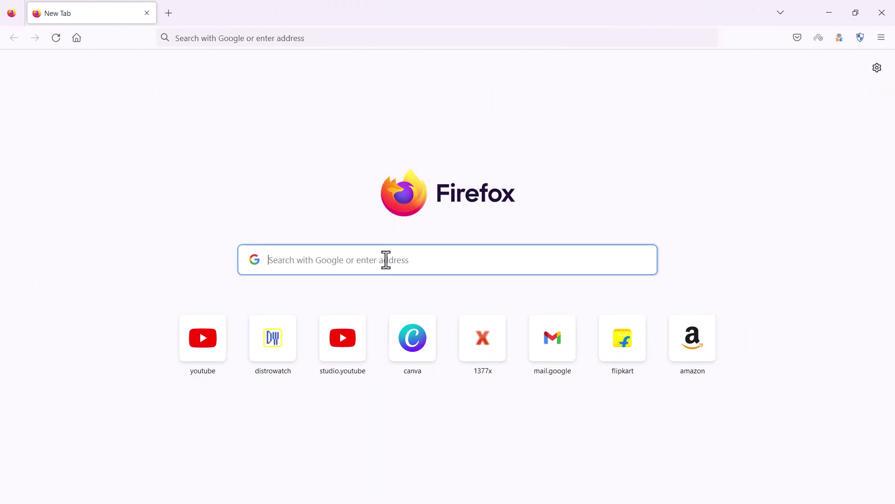
text(any)
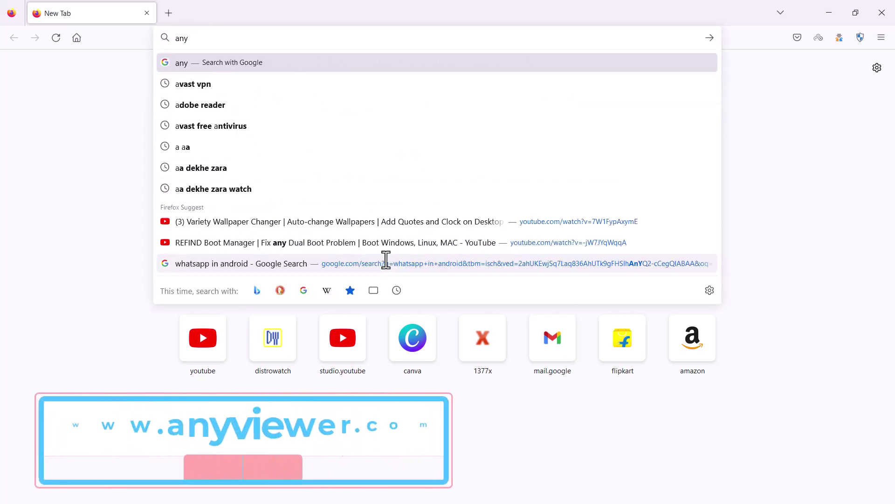
text(viewer)
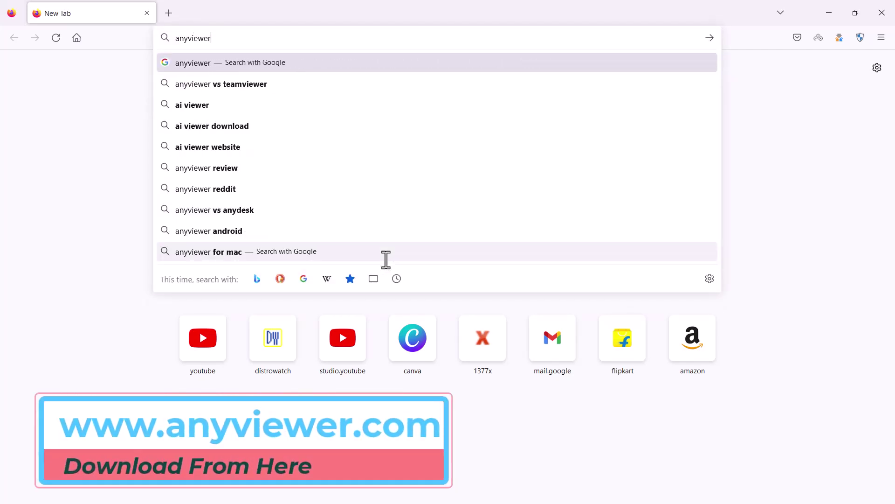
key(Return)
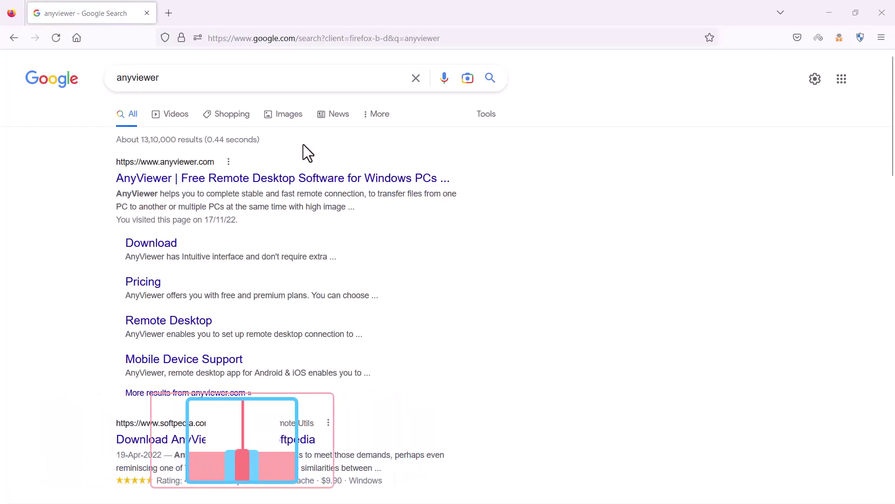
- Open the official anyviewer.com result and scroll through its home page
click(176, 177)
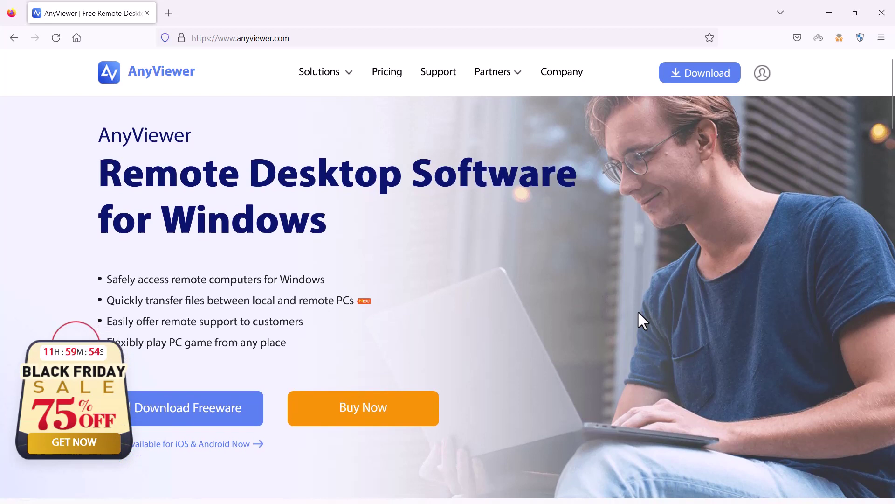
scroll(638, 311, down, 2)
scroll(638, 313, down, 2)
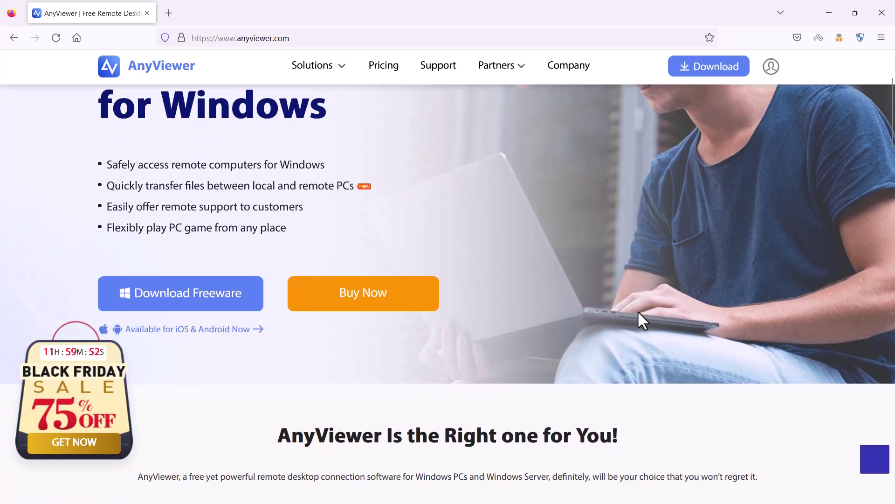
scroll(639, 313, down, 1)
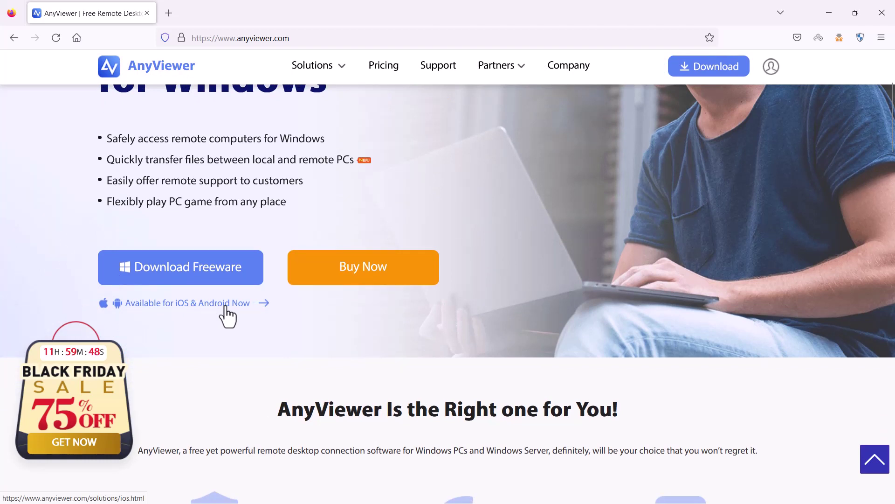
- On the Download Freeware page, start the Windows installer download, then cancel it
click(174, 269)
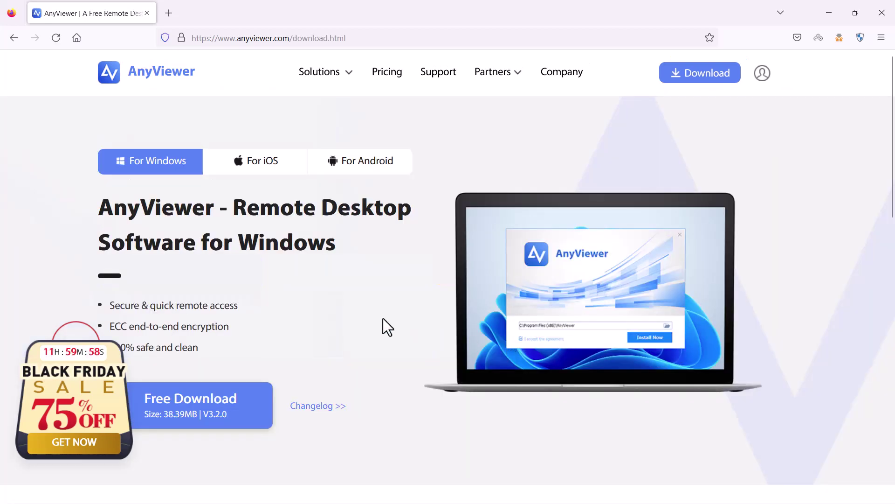
scroll(386, 326, down, 2)
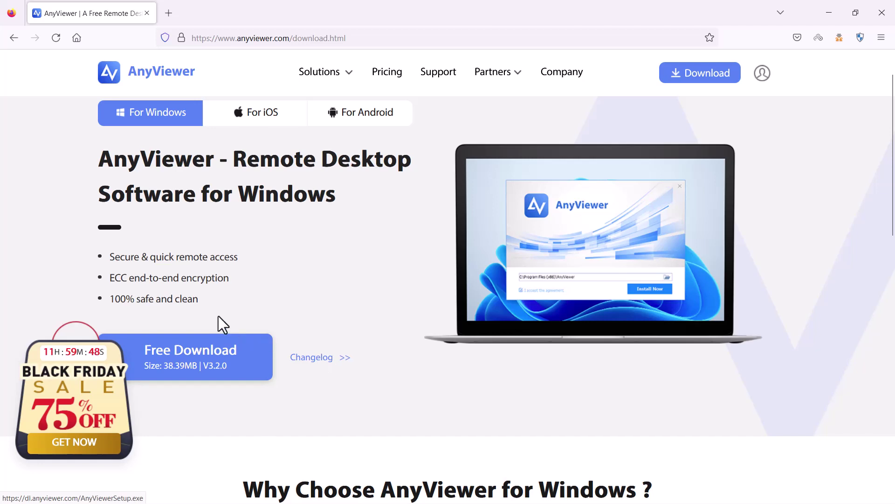
click(202, 360)
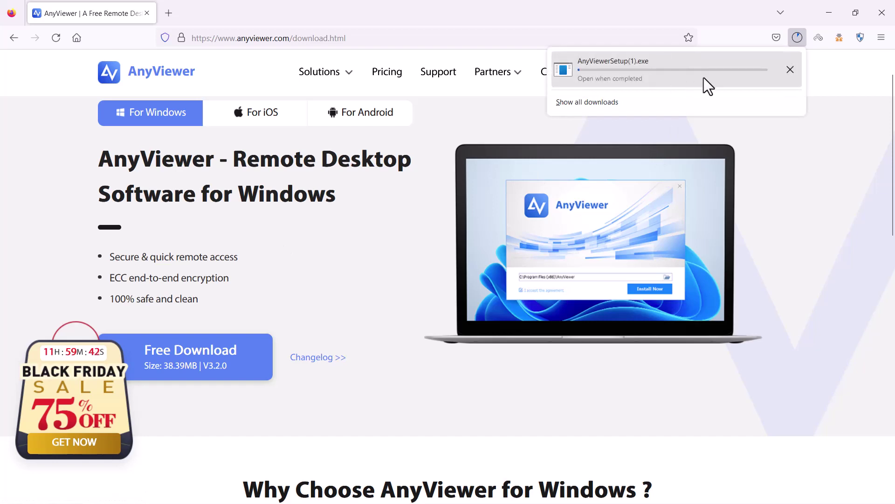
click(791, 70)
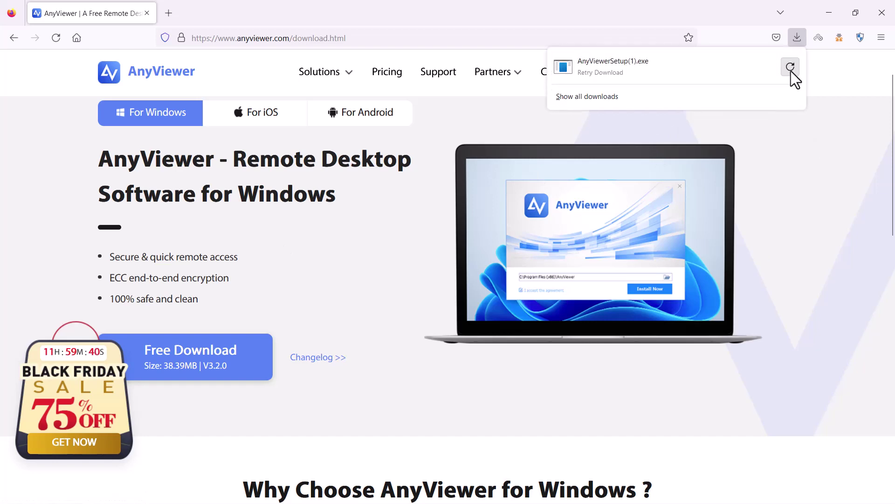
click(835, 135)
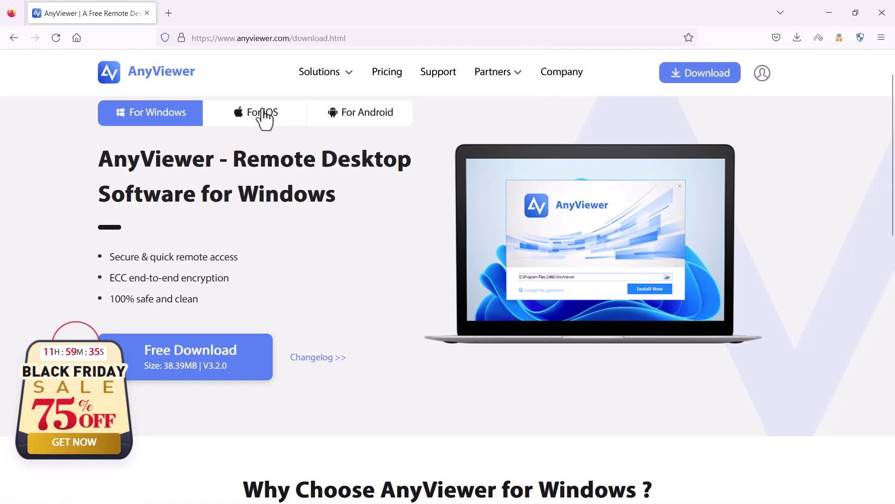
- Compare the iOS and Android versions, ending on the Android download details
click(255, 133)
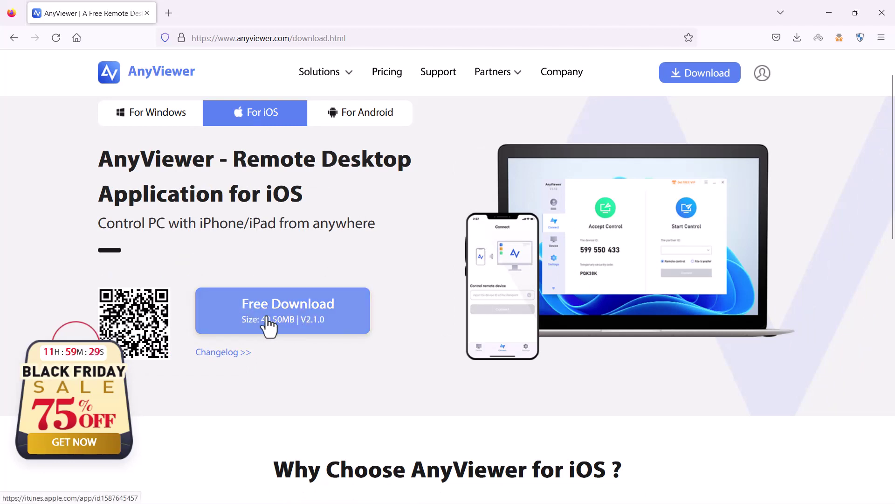
click(359, 122)
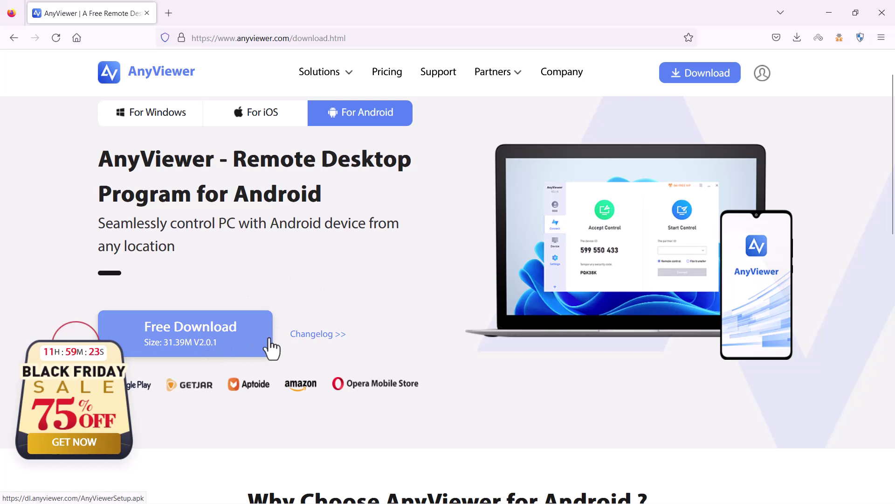
scroll(267, 265, down, 2)
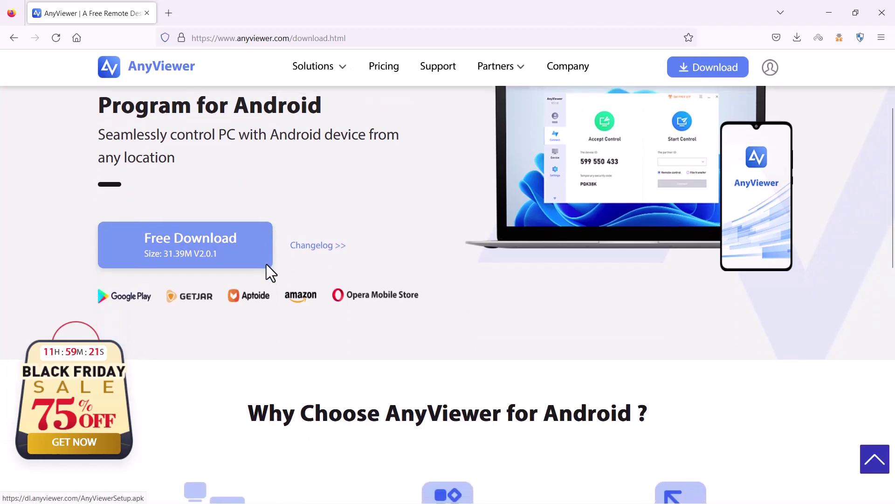
scroll(267, 264, up, 1)
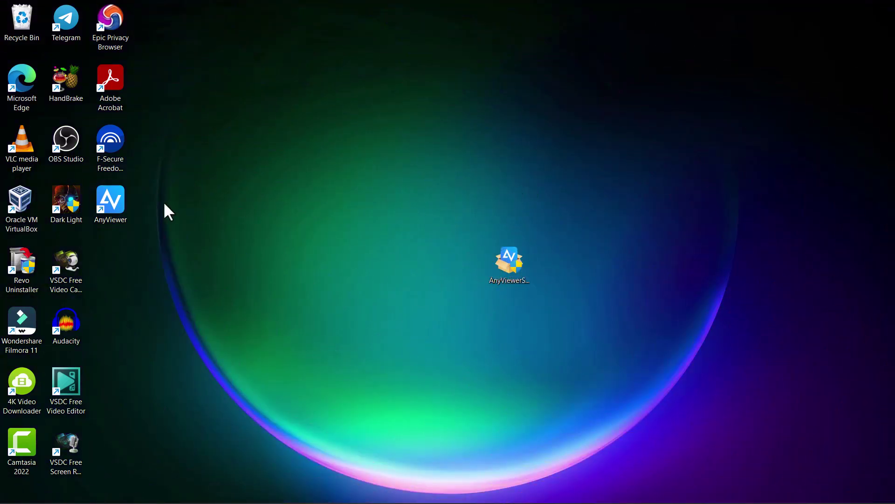
- Launch AnyViewer from its desktop shortcut to show the device ID and temporary security code
double_click(116, 201)
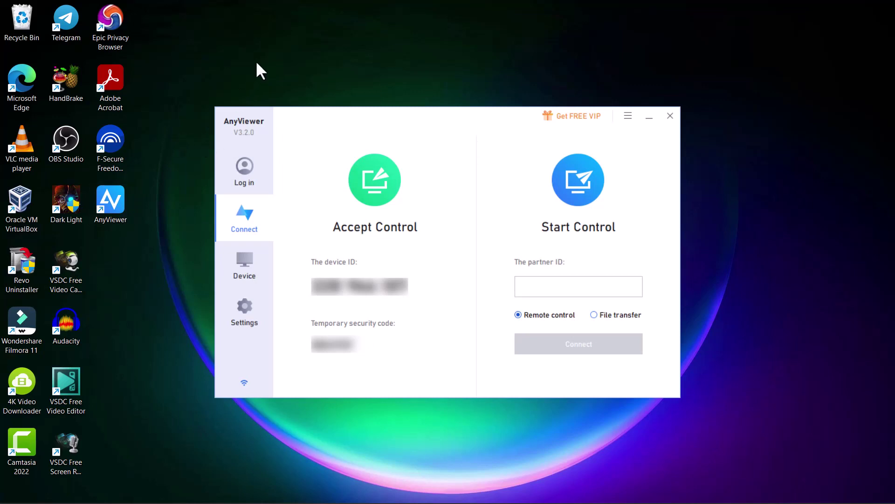
mouse_move(343, 254)
mouse_move(321, 350)
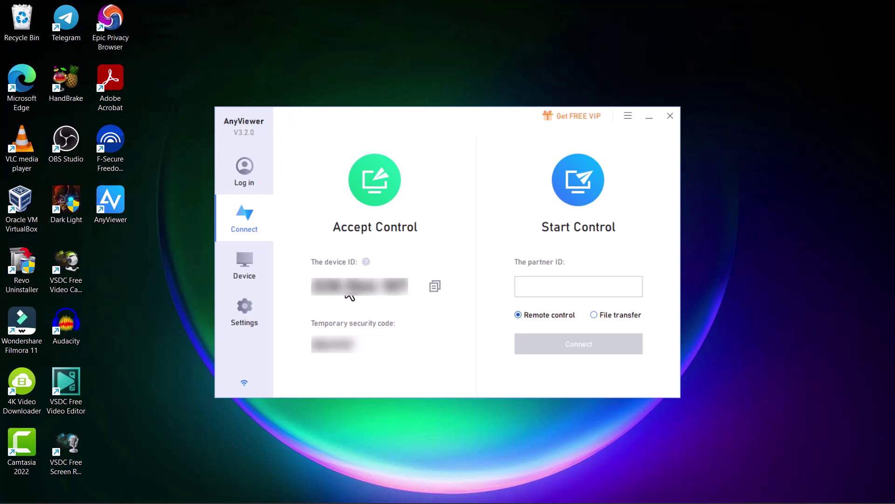
mouse_move(441, 267)
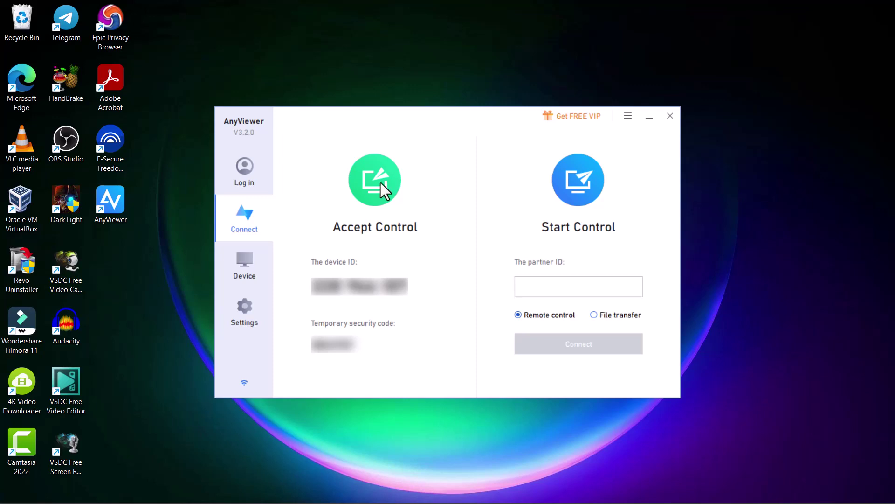
- In Settings, review the Basic page and Device Name field, then the Security lock options
click(248, 302)
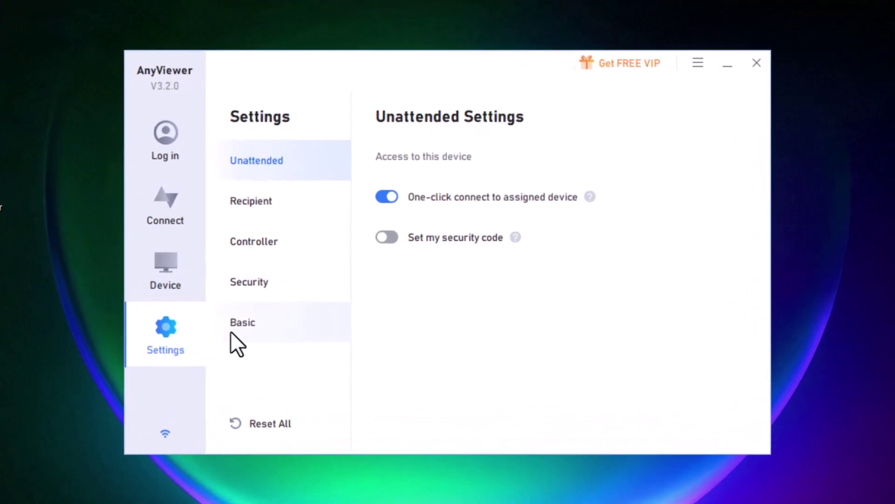
click(272, 325)
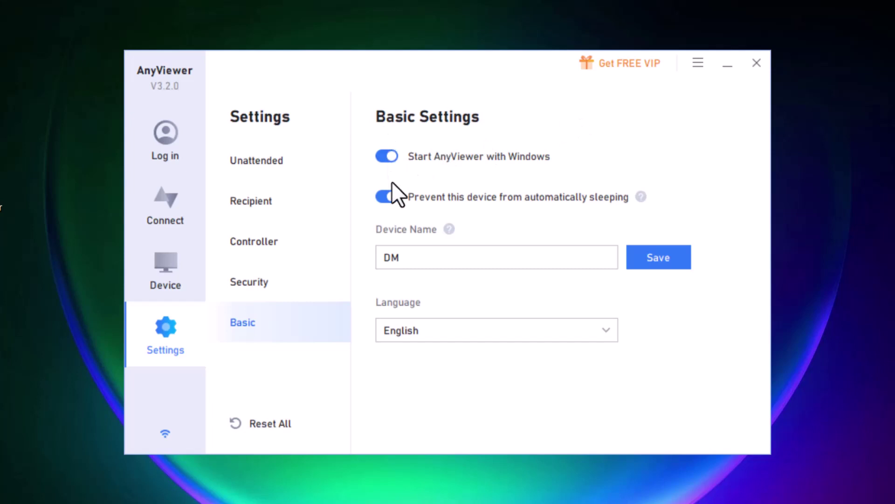
click(439, 259)
click(281, 273)
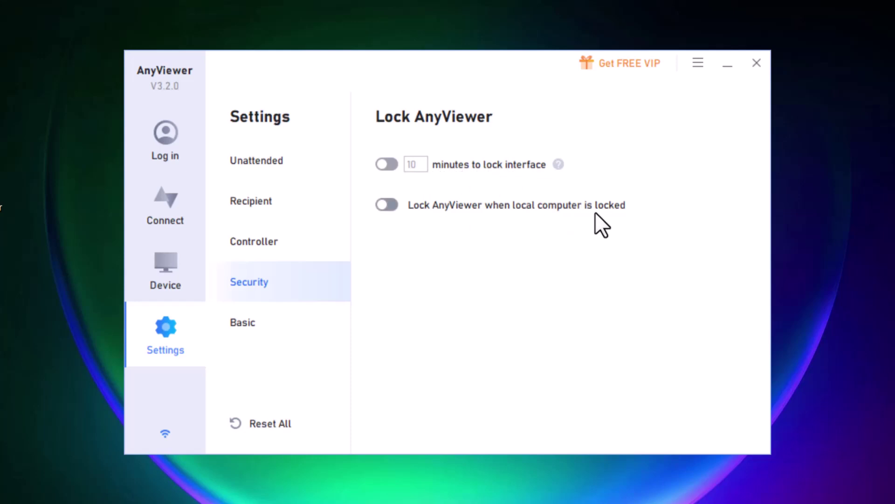
- Check Controller image quality choices, keep Balanced (Default), and view the Recipient settings
click(301, 240)
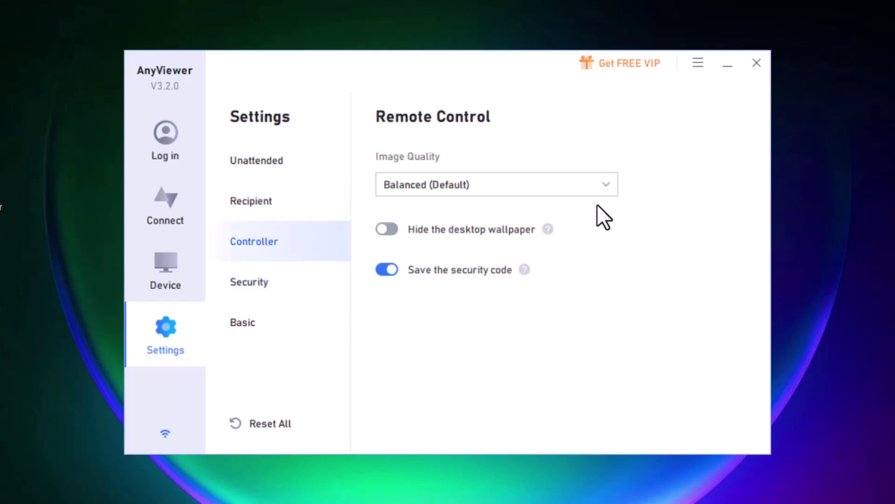
click(598, 192)
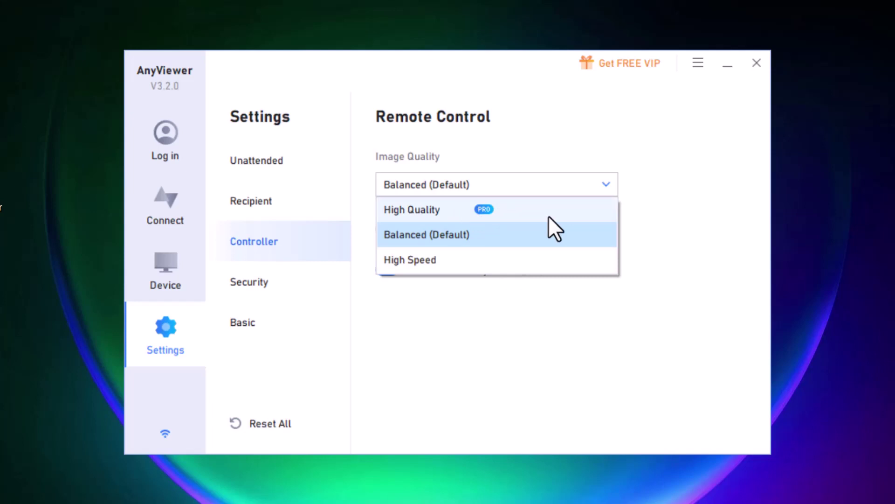
click(696, 211)
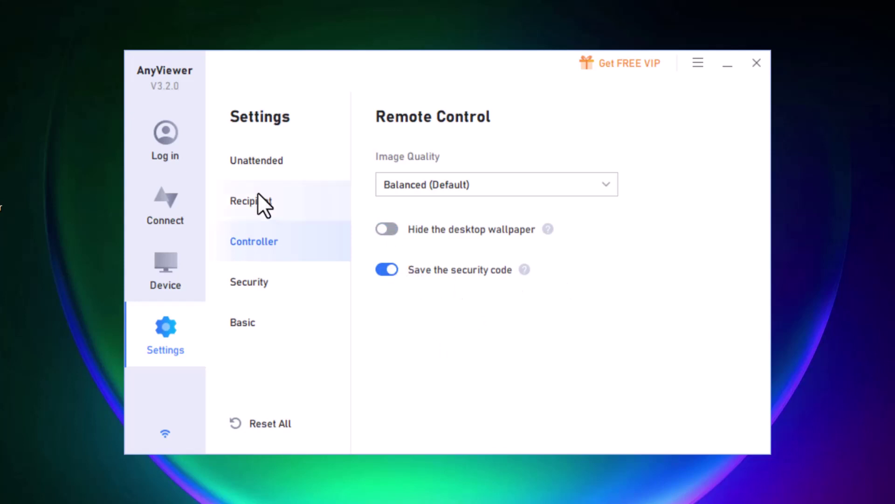
click(301, 208)
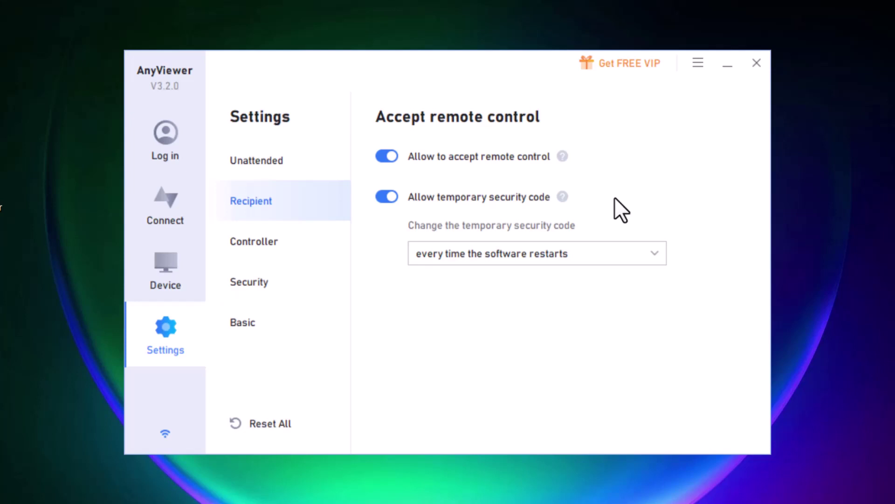
- Leave the temporary security code change timing unchanged and view the Unattended settings
click(548, 260)
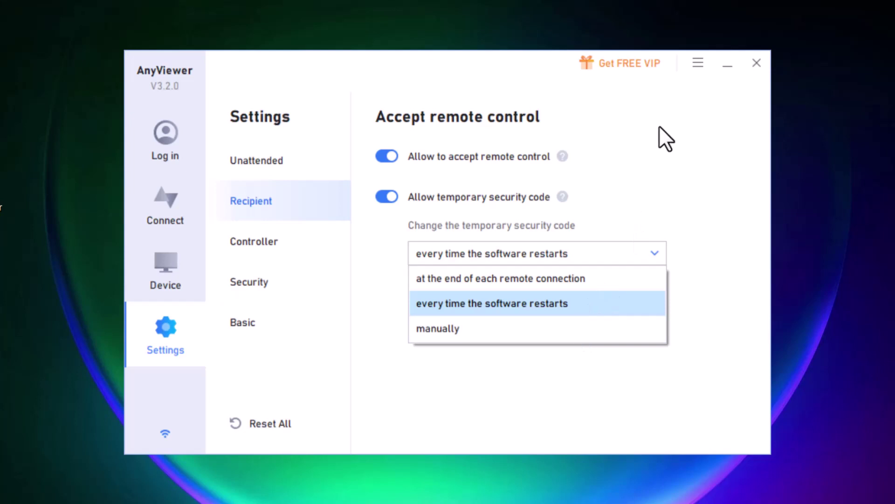
click(651, 152)
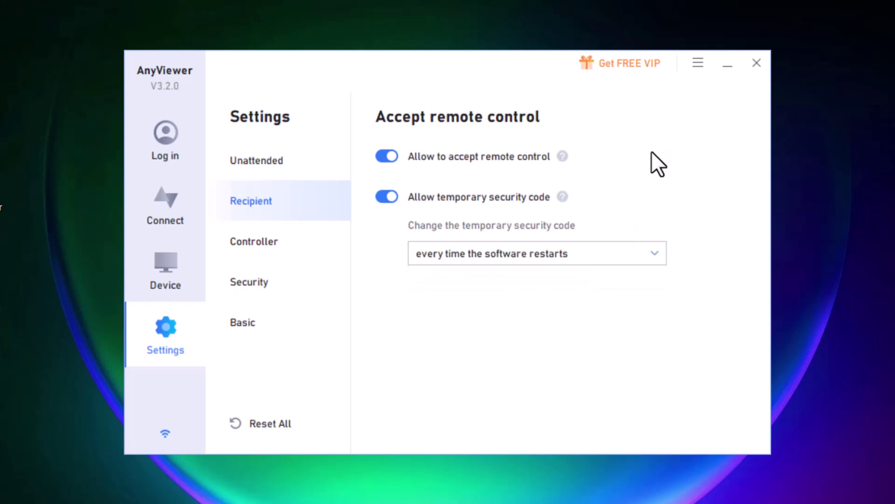
click(269, 161)
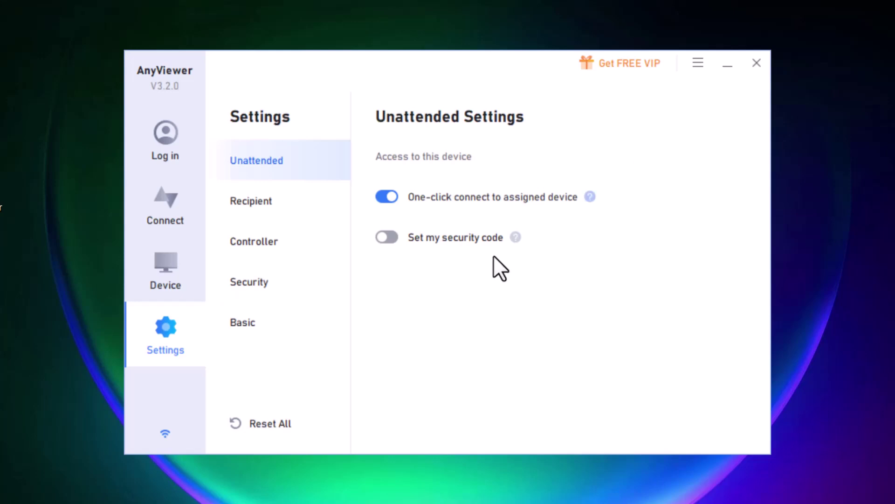
- Toggle 'Set my security code' on and back off
click(392, 237)
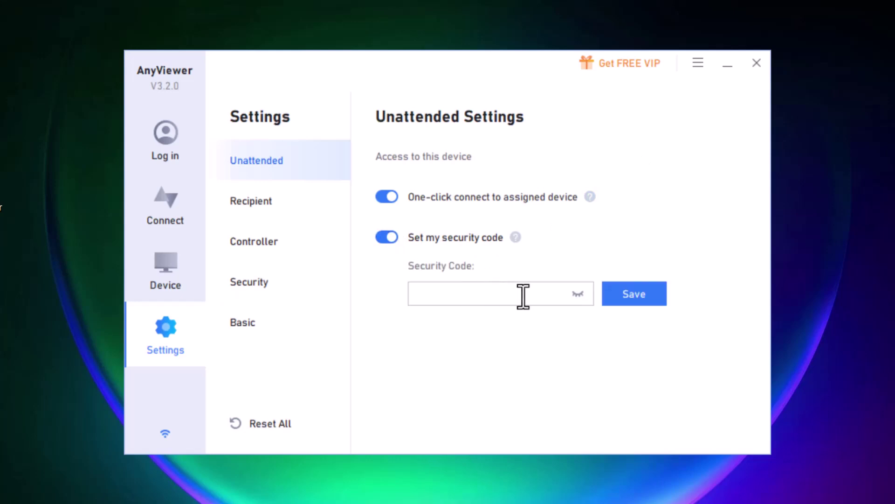
click(390, 236)
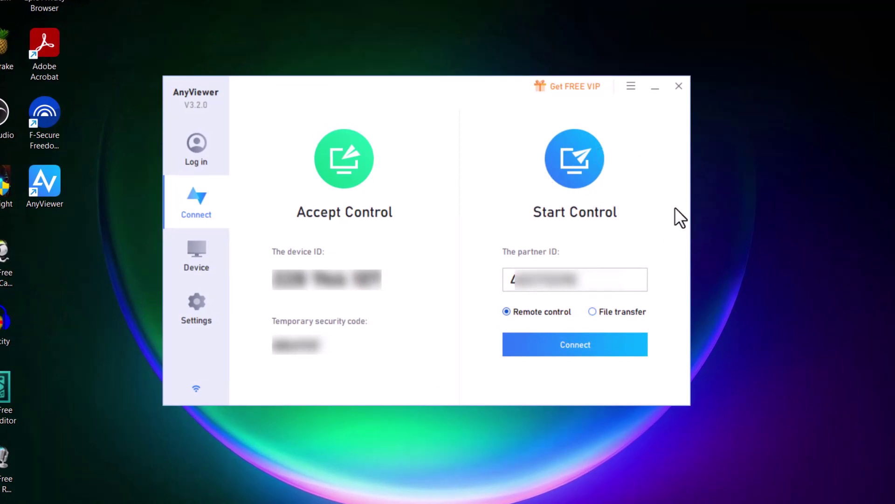
- Connect to the entered partner ID using 'Input security code' with the partner's code
double_click(566, 286)
click(574, 288)
click(546, 345)
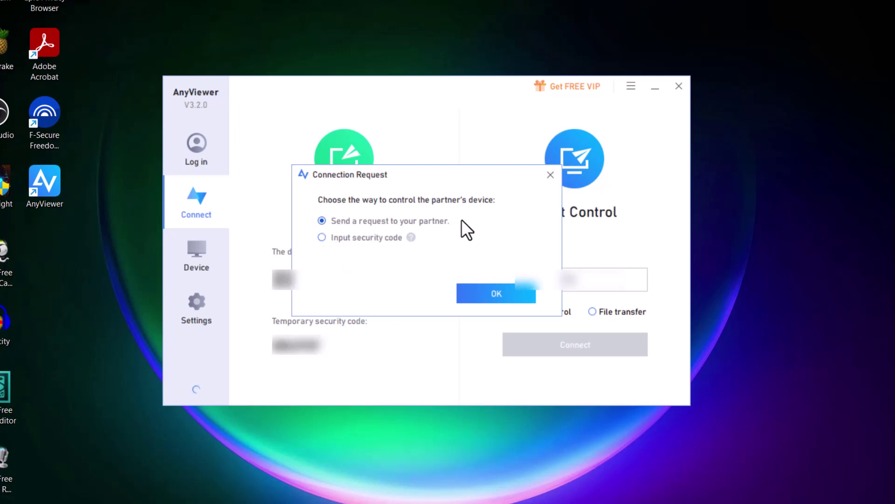
click(322, 236)
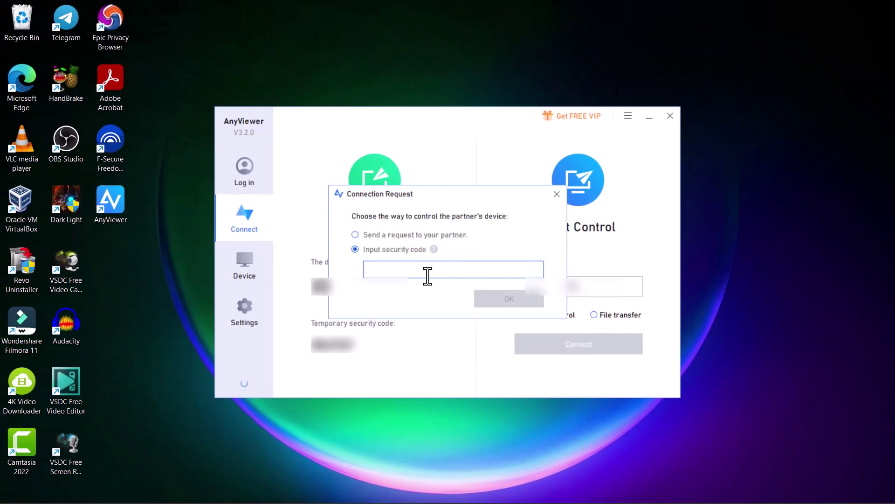
click(426, 271)
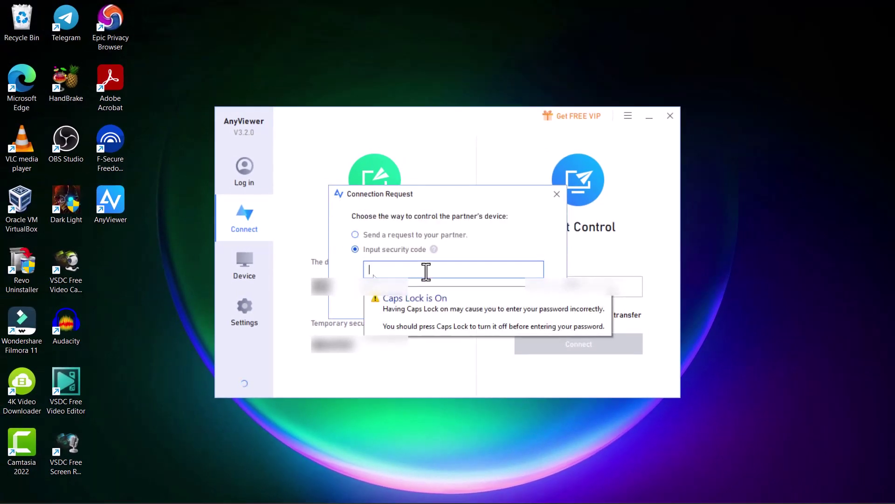
text(******)
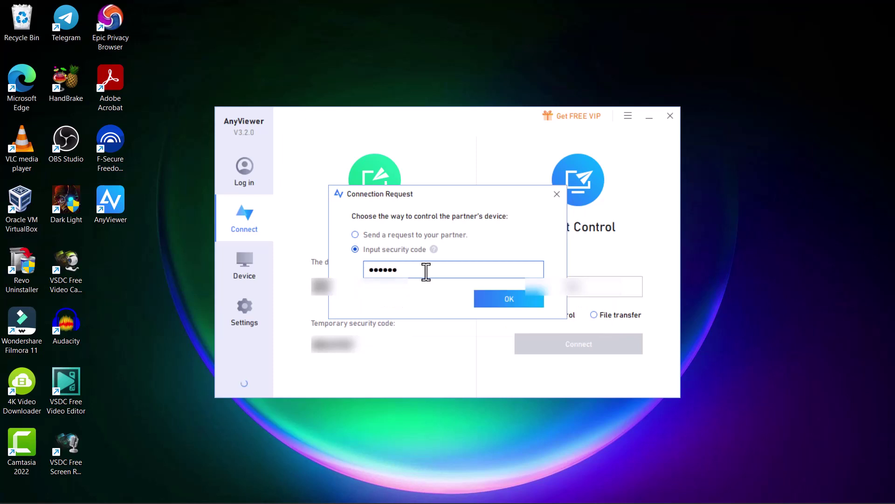
click(500, 297)
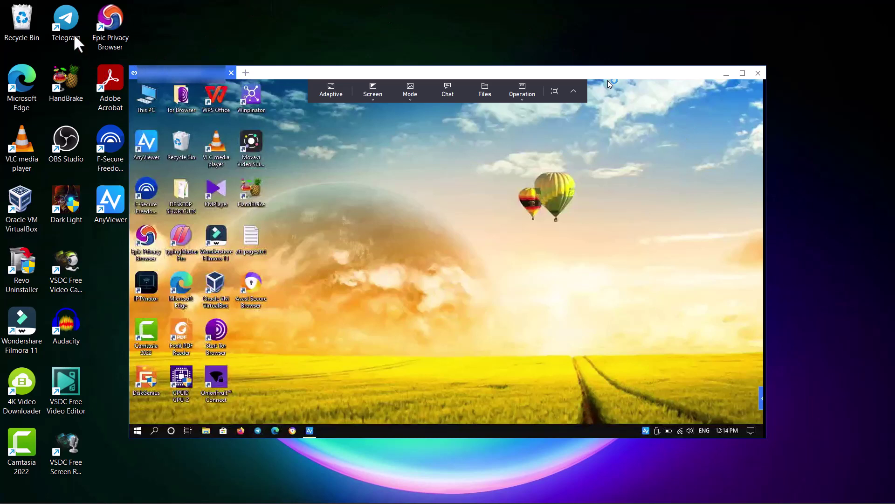
- Maximize the remote session window to fill the screen
click(743, 73)
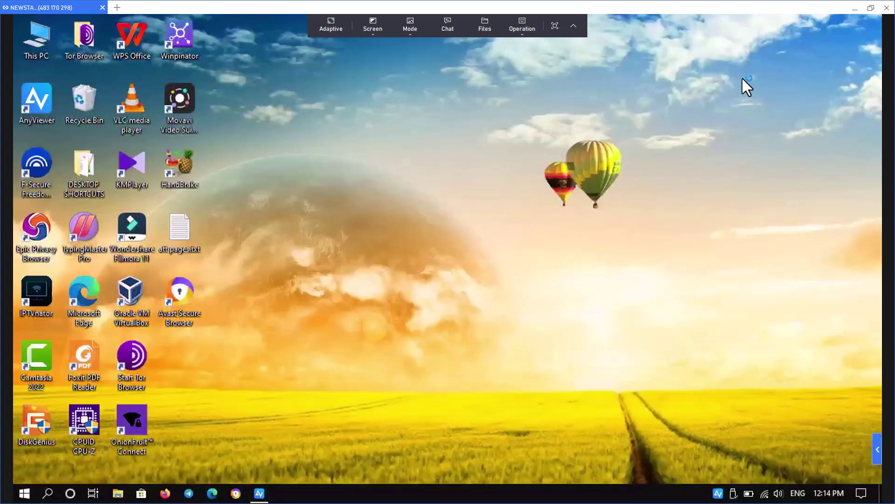
- Browse the remote Start menu's W–Z apps, close it, and switch the view to Original size
click(24, 493)
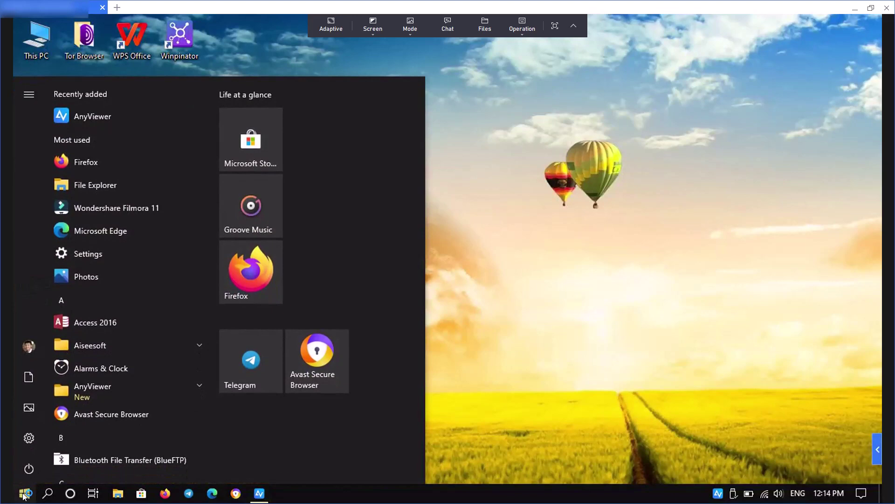
click(124, 306)
click(133, 303)
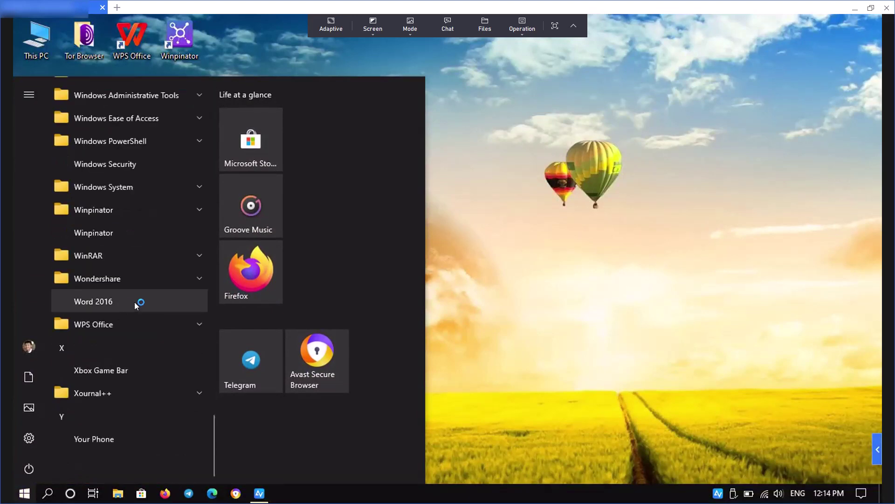
click(559, 218)
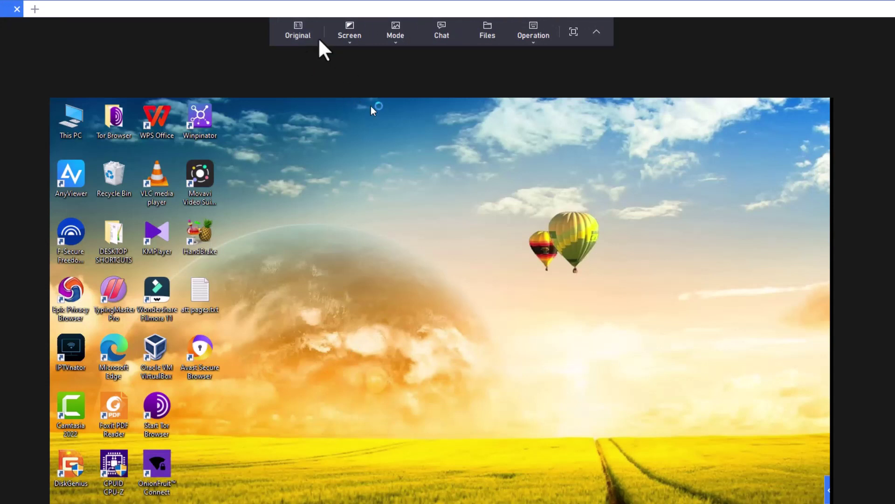
click(300, 37)
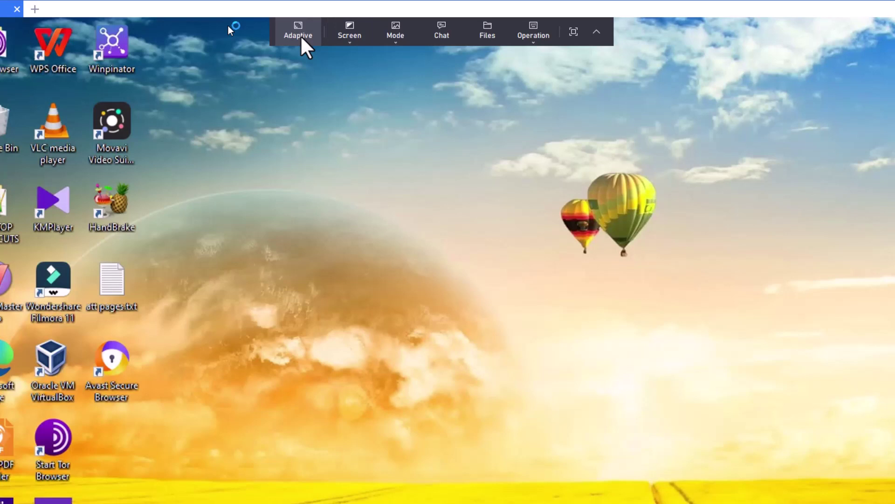
- Review the remote screen resolution and image quality options, leaving 1366 × 768 and Balanced unchanged
click(349, 37)
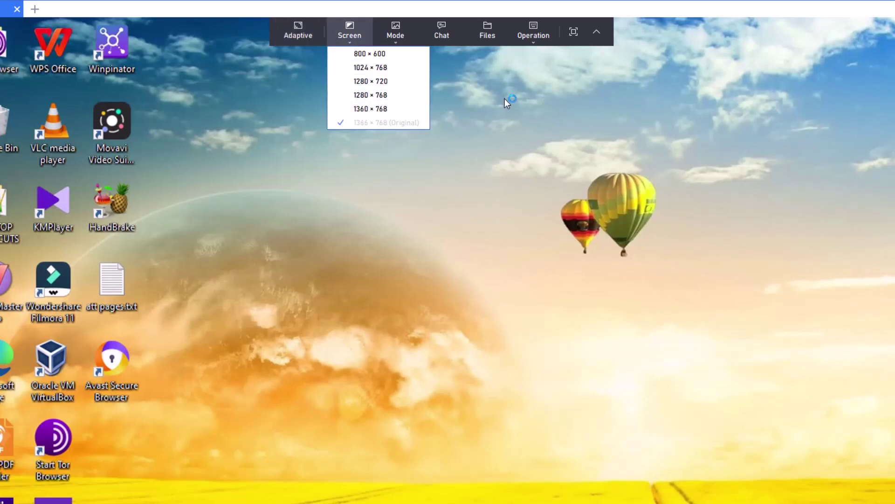
click(390, 36)
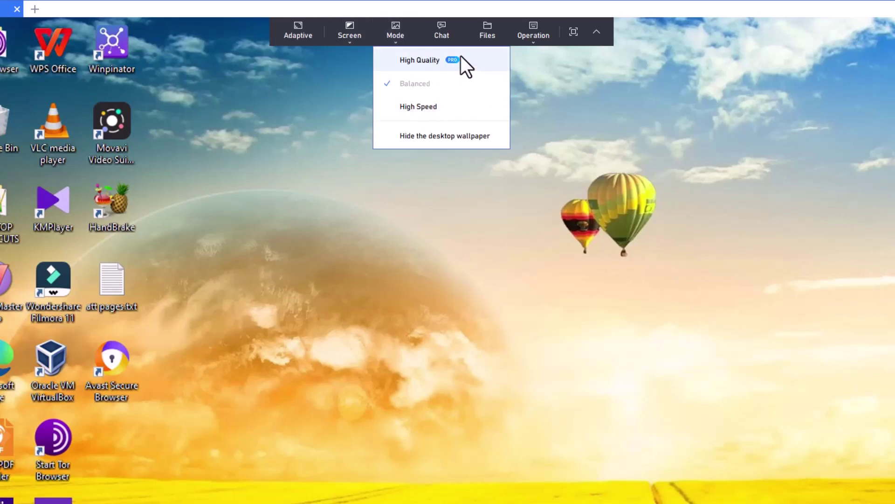
click(567, 105)
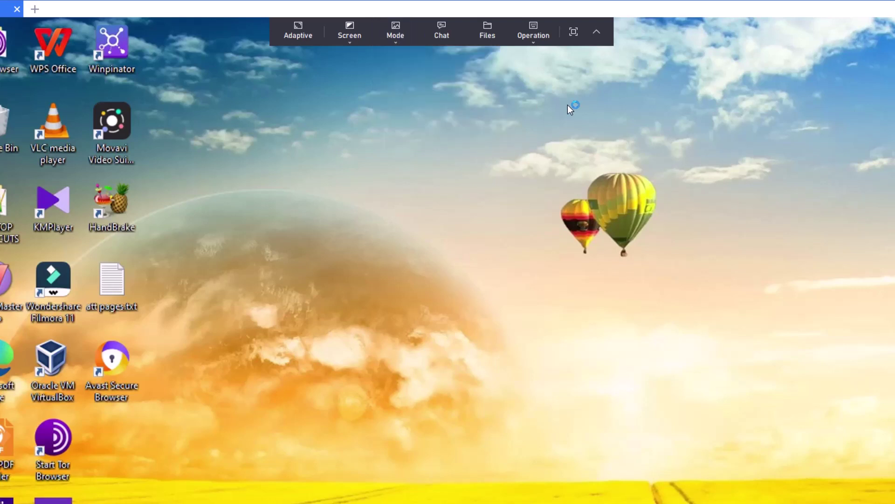
- Chat with the partner by sending 'Hi', then close the chat window after the 'hello' reply
click(440, 32)
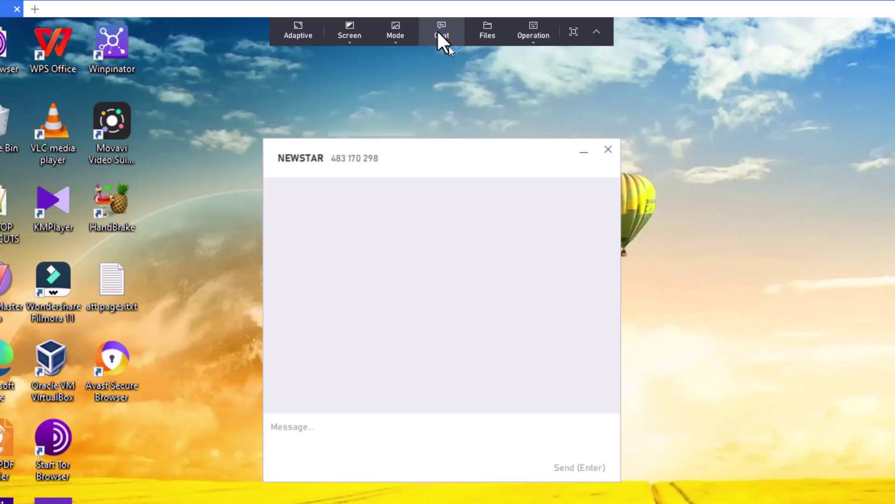
click(322, 424)
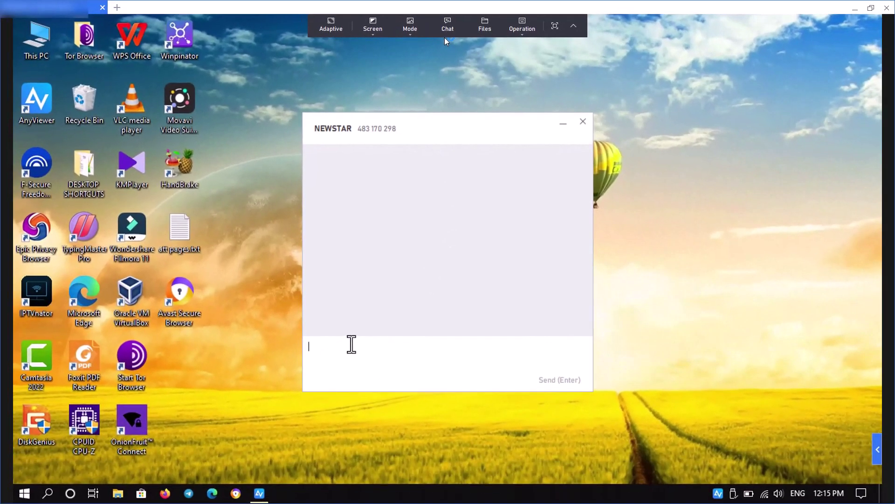
text(Hi)
key(Return)
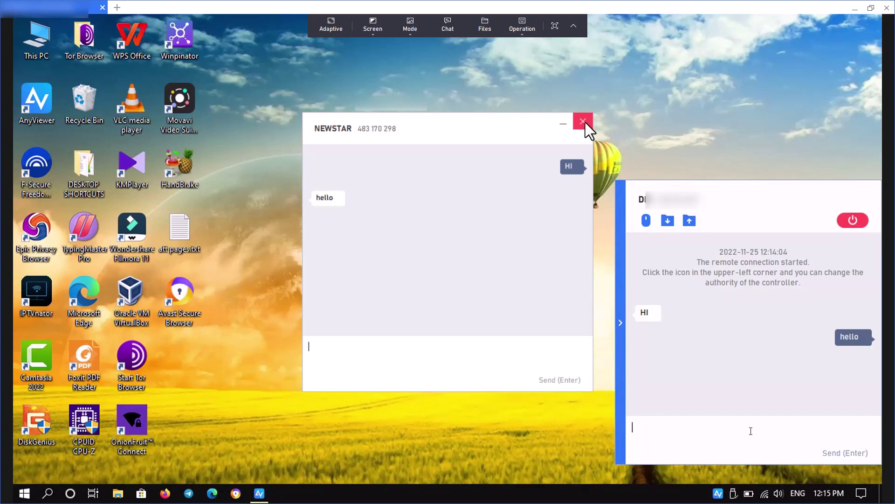
click(583, 123)
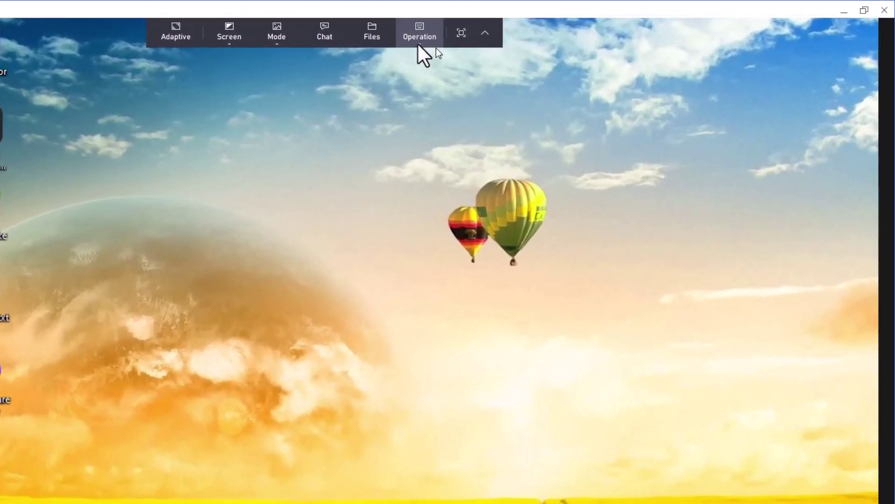
- Show the Operation menu with Lock, Restart, Shut down, Task manager and CMD
click(521, 32)
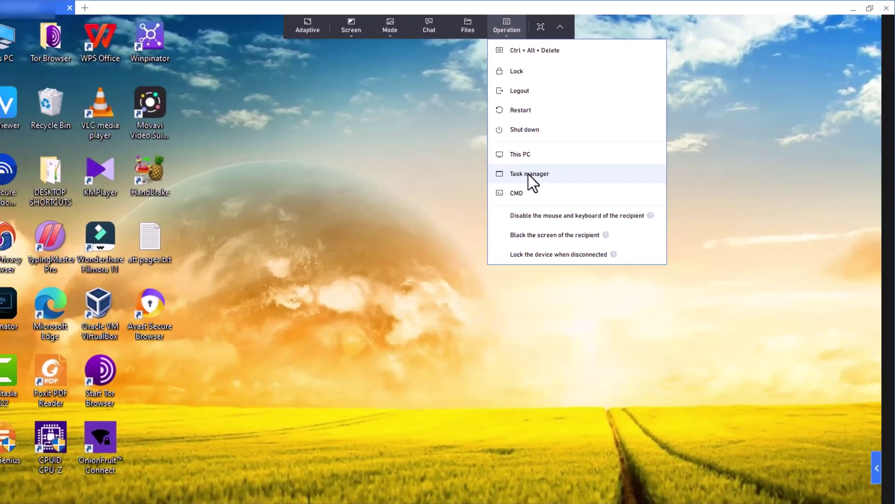
- Open the remote Task Manager, view its Performance and Processes tabs, then close it
click(450, 216)
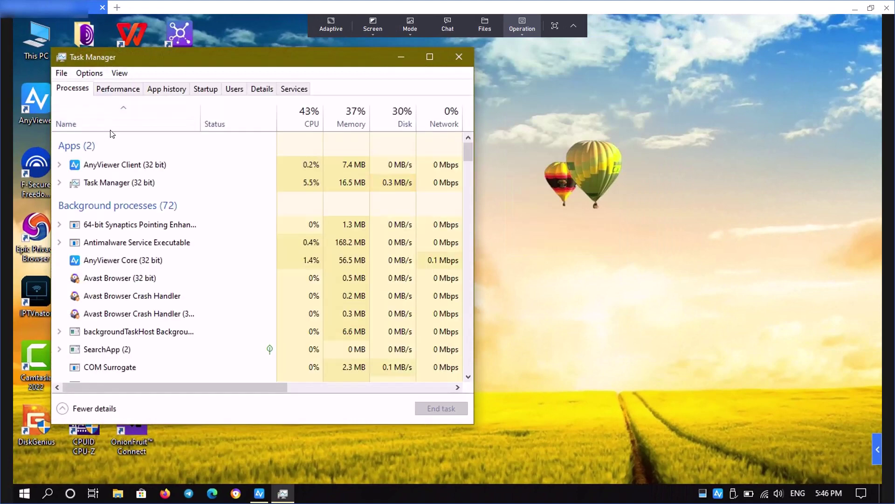
click(111, 90)
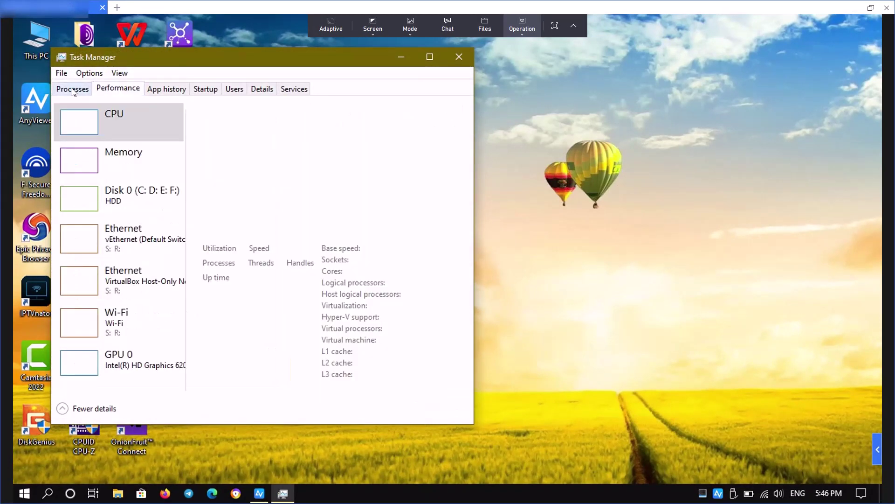
click(74, 92)
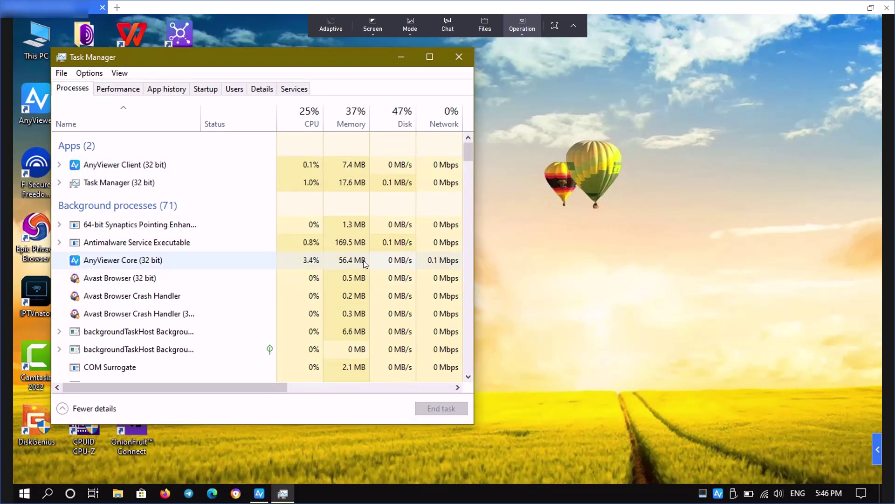
click(459, 56)
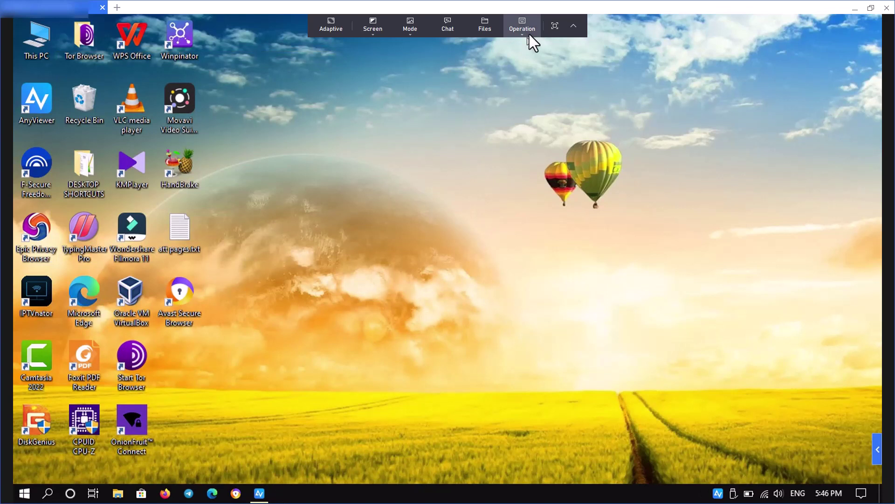
- Lock the remote computer from Operation, then sign back in with its Windows password
click(529, 35)
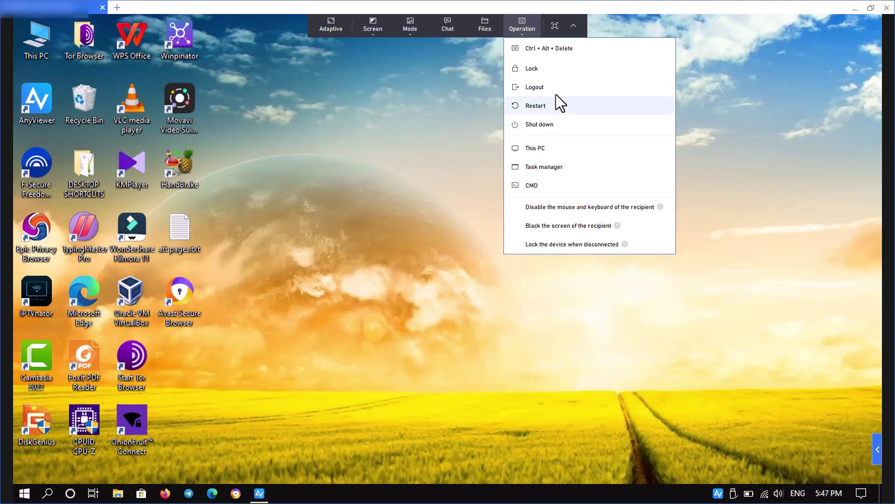
click(544, 68)
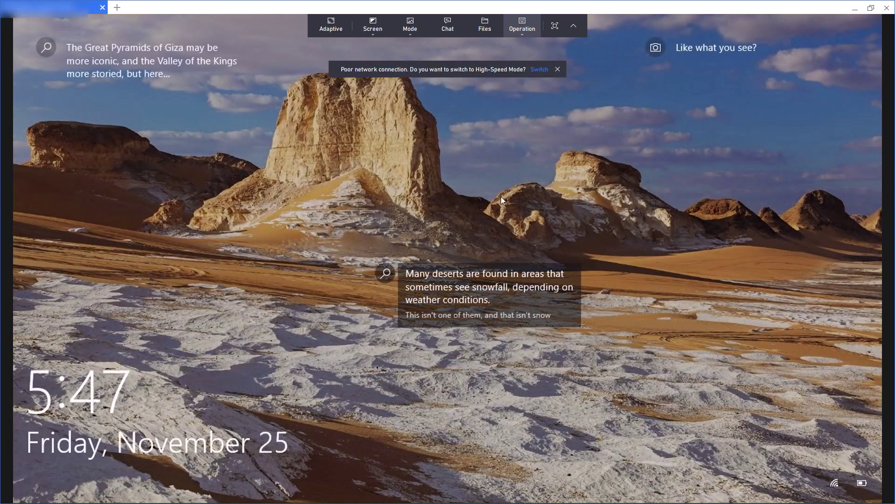
click(532, 147)
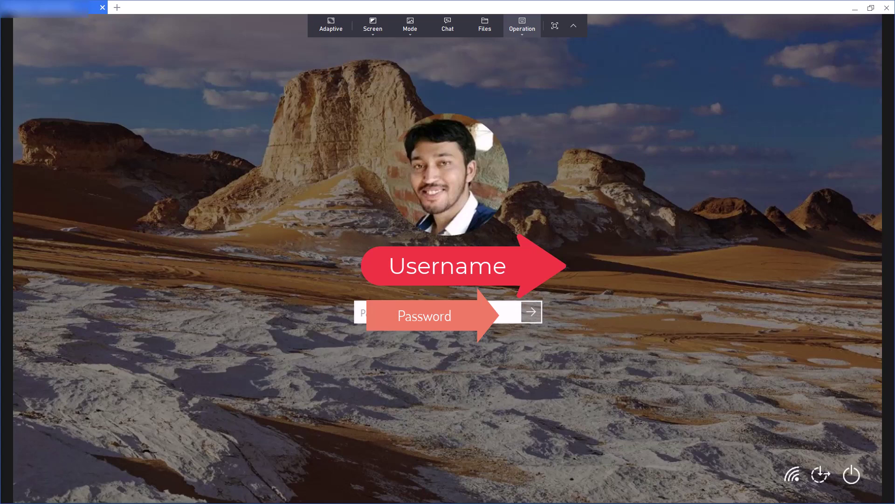
text(•)
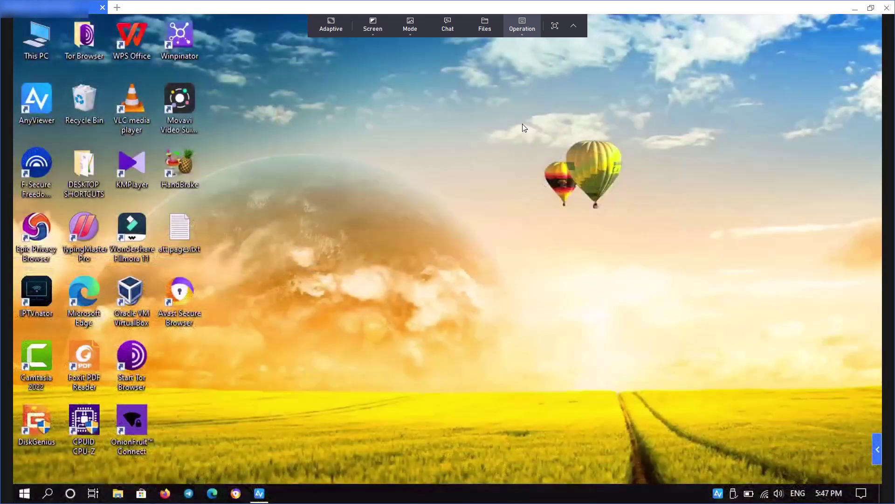
- Launch a remote command prompt via Operation > CMD, close it, and reopen the Operation menu
click(525, 33)
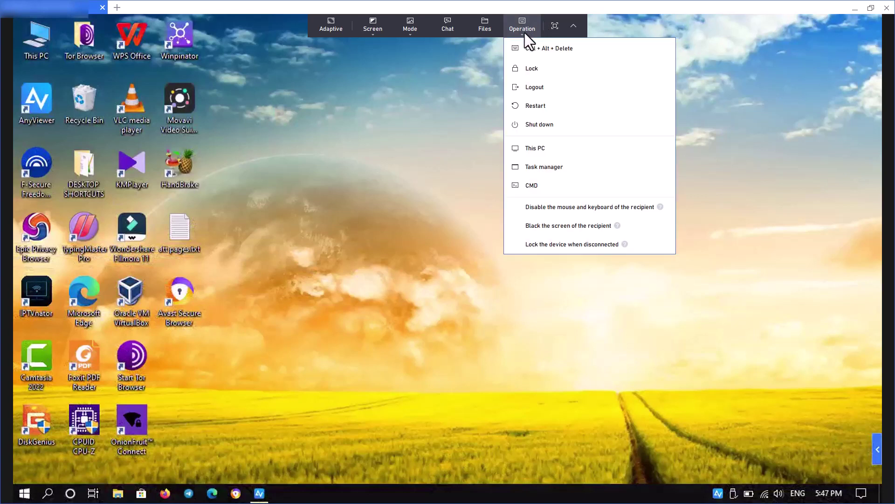
click(548, 185)
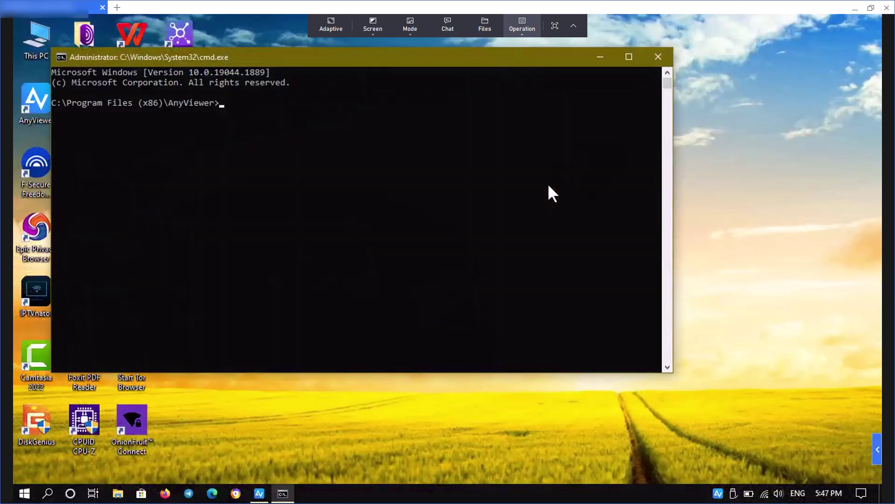
click(659, 57)
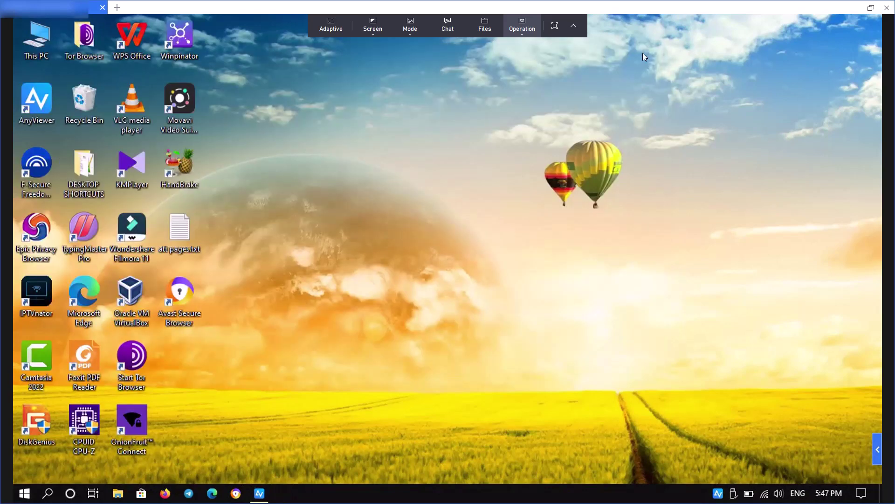
click(530, 31)
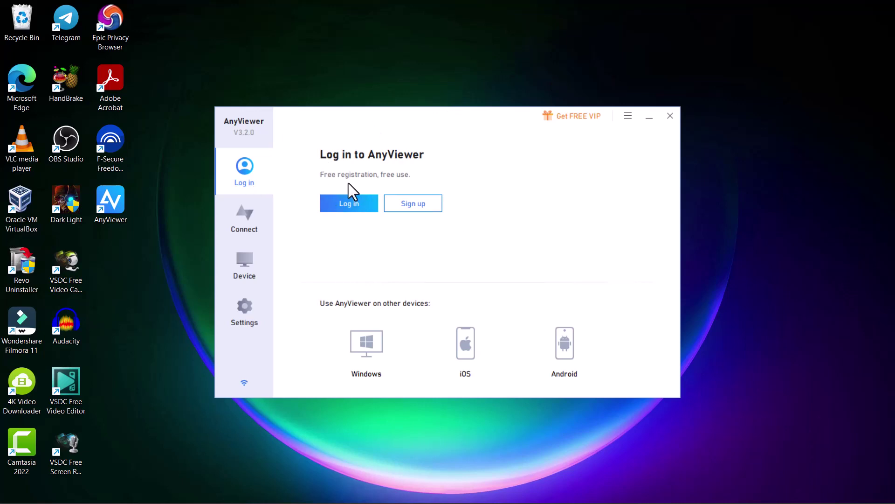
- Try the Sign up form's verification code, password fields and submit button
click(424, 203)
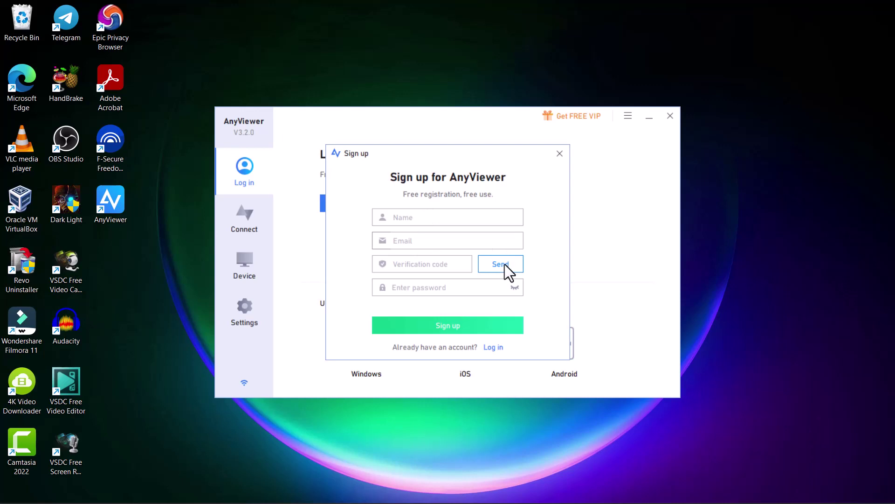
click(451, 264)
click(430, 295)
click(462, 322)
- Dismiss the sign-up form and log in with the saved account details
click(564, 154)
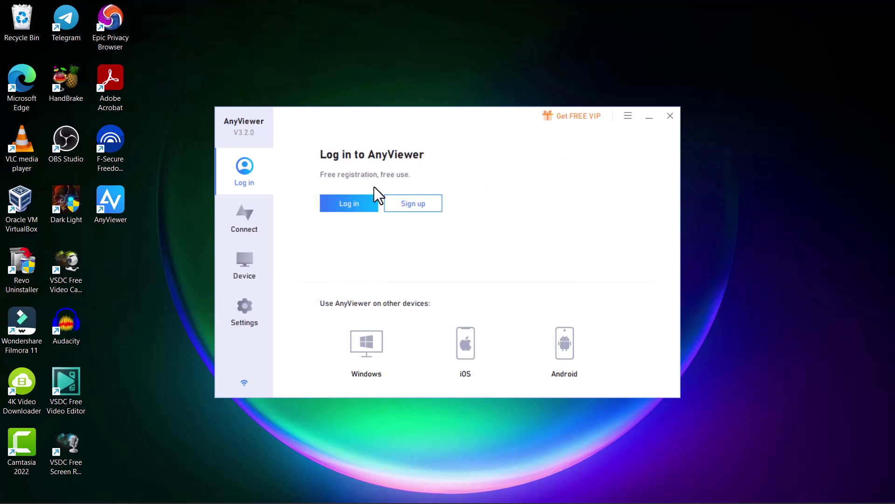
click(357, 207)
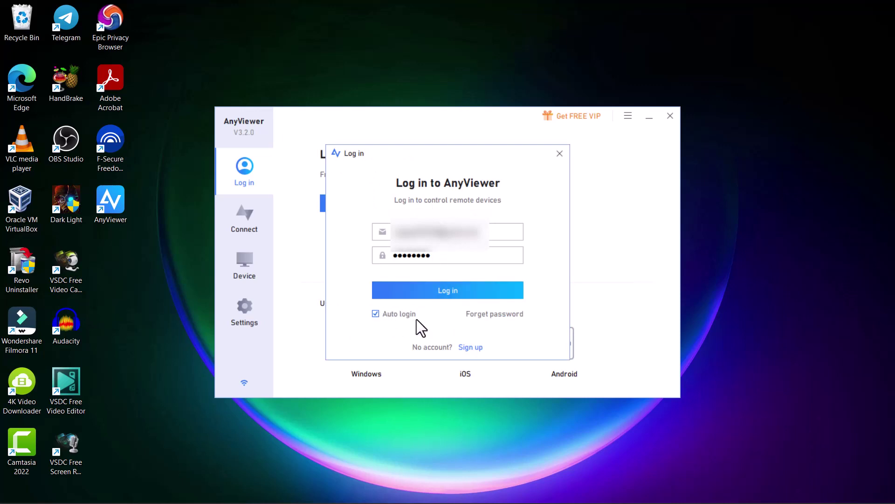
click(440, 288)
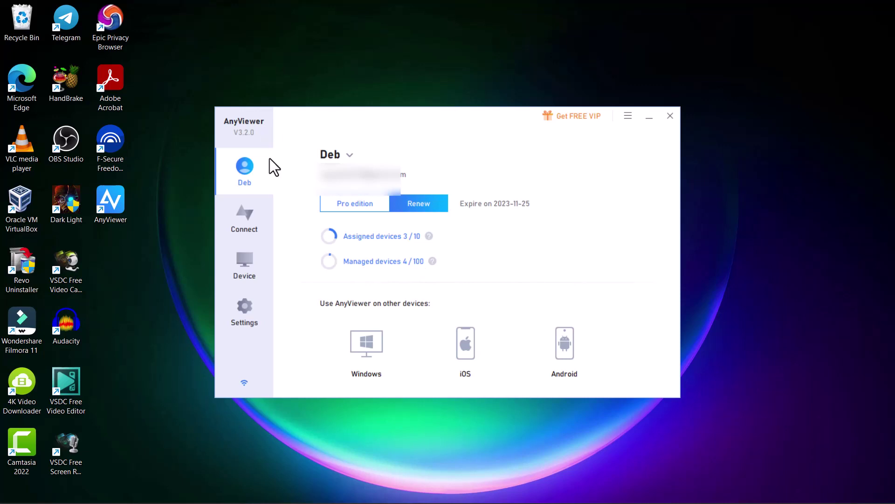
- Show the account's device list and select the offline POP device to see its details
click(247, 270)
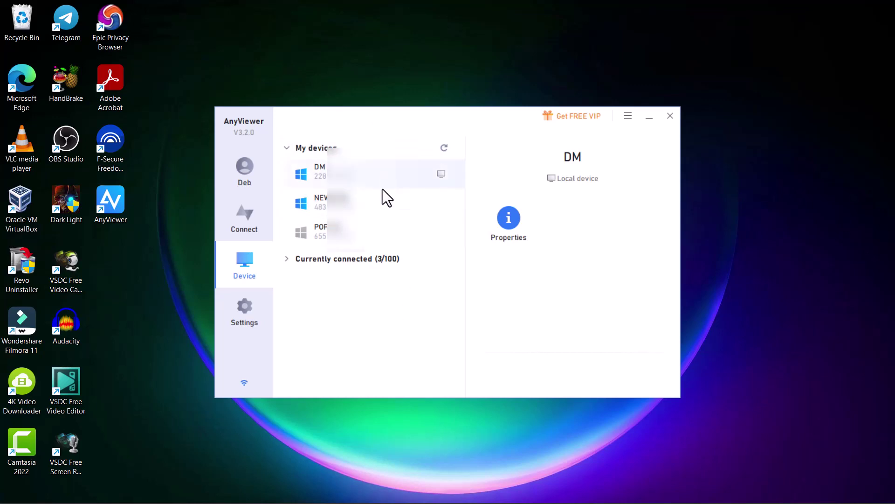
click(382, 239)
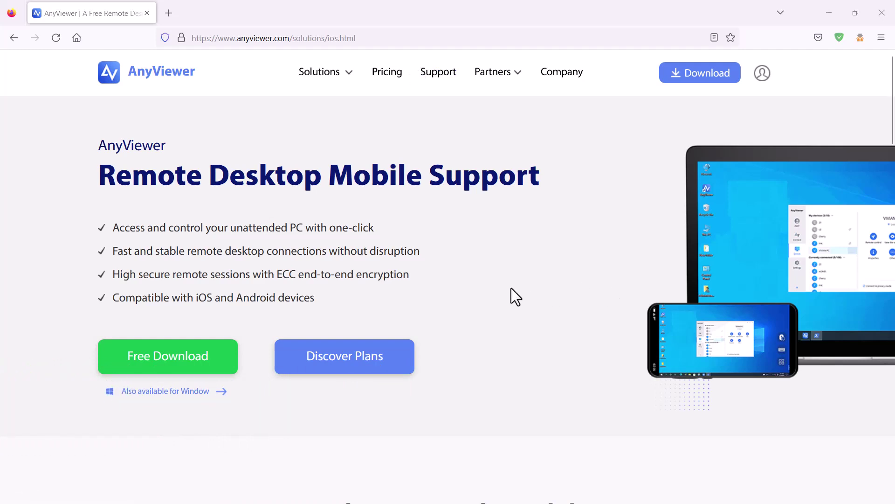
- Scroll through the Features of AnyViewer for Mobile Device section
scroll(511, 288, down, 2)
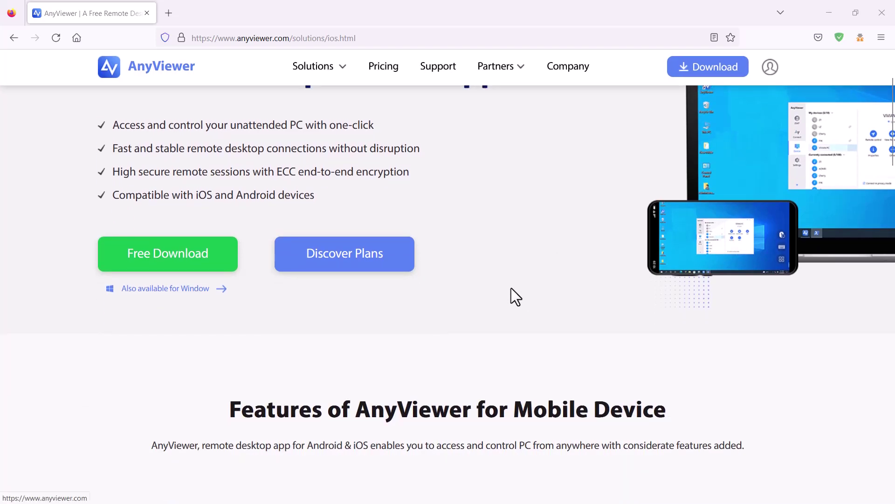
scroll(511, 287, down, 3)
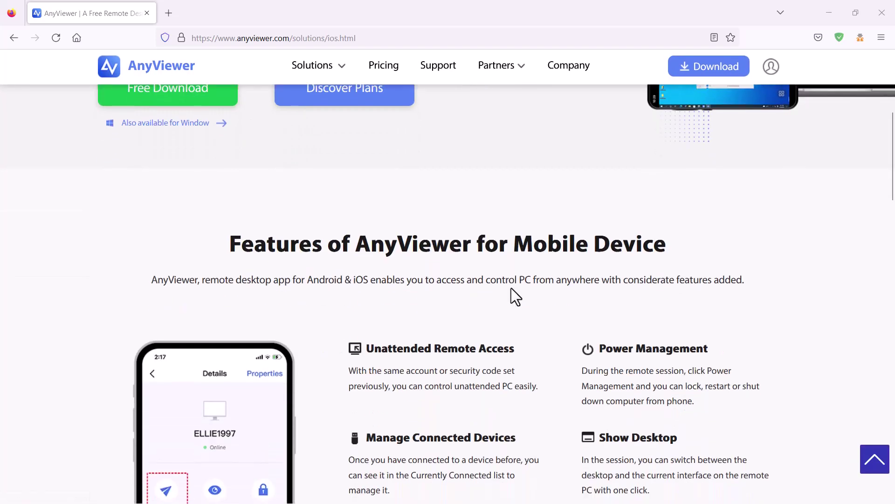
scroll(511, 288, down, 1)
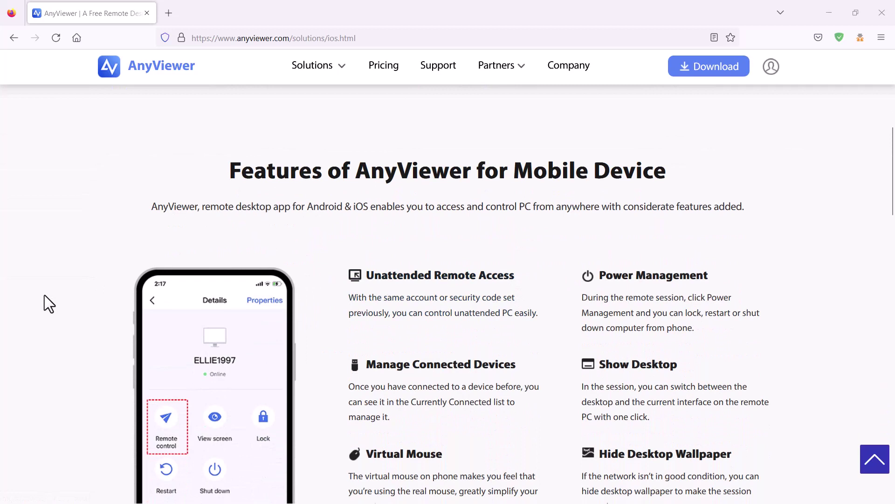
scroll(44, 294, down, 1)
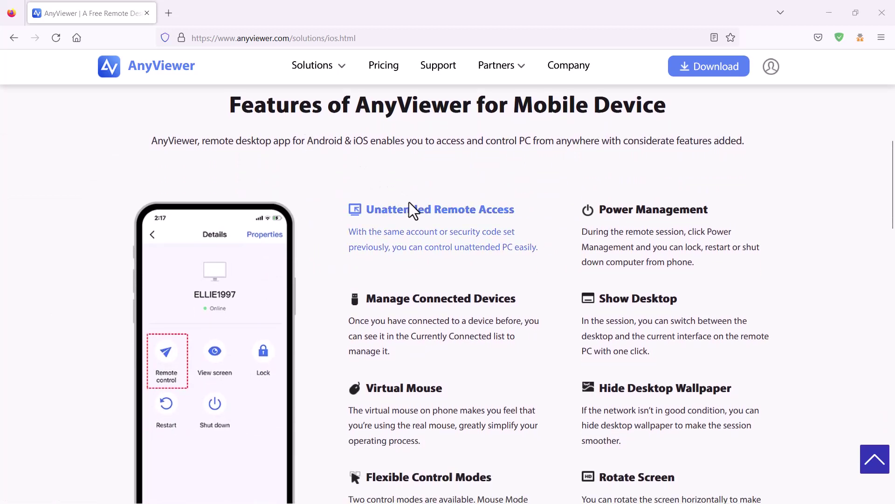
scroll(417, 212, down, 1)
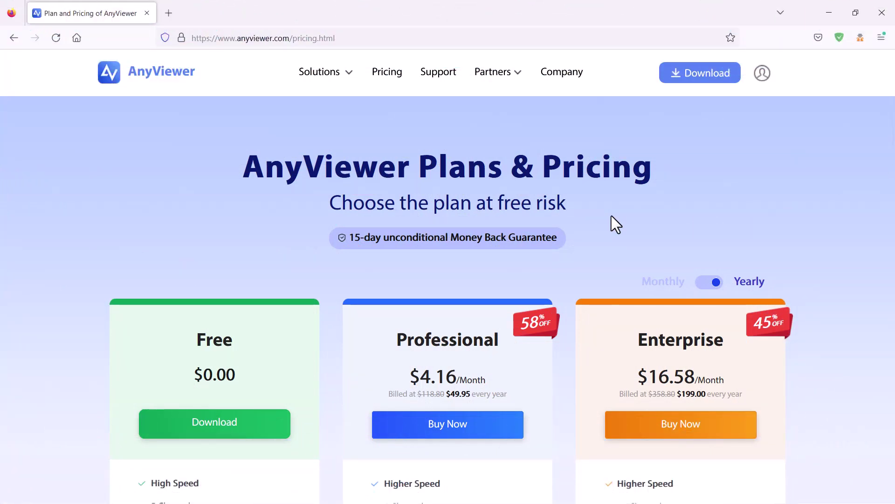
- Switch plan prices to monthly and back to yearly, then scroll to the plans' feature lists
scroll(612, 215, down, 1)
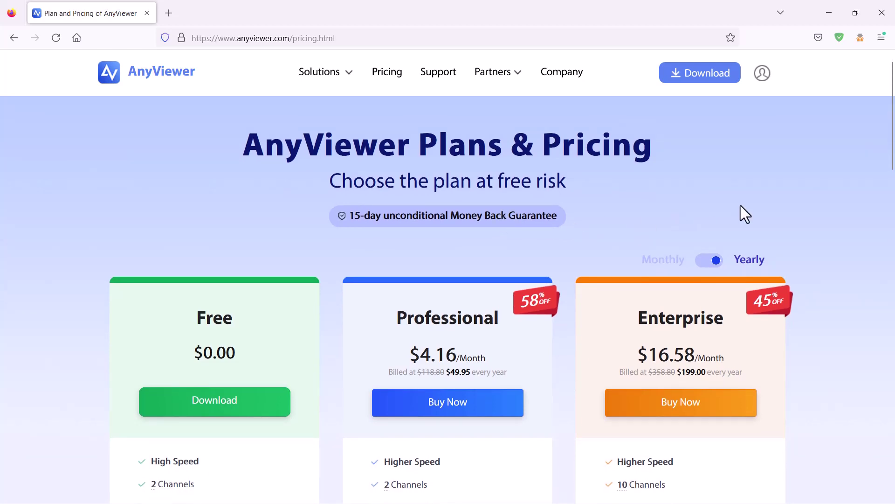
scroll(602, 197, down, 1)
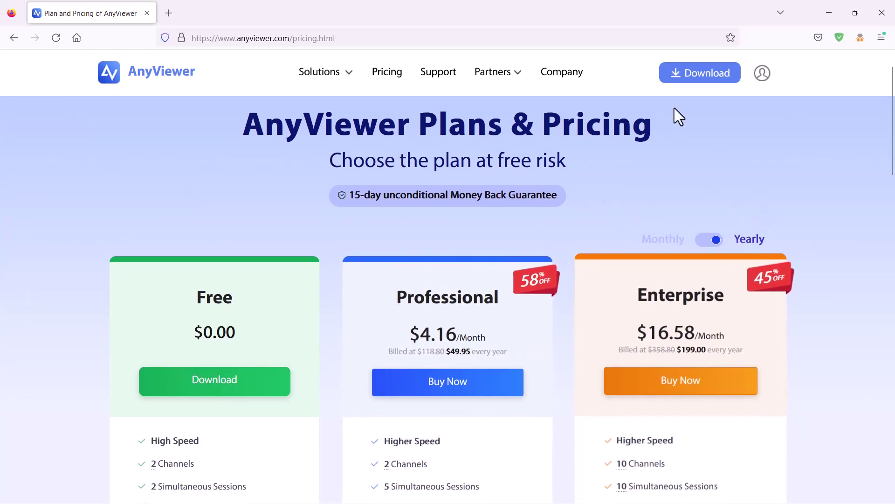
click(713, 239)
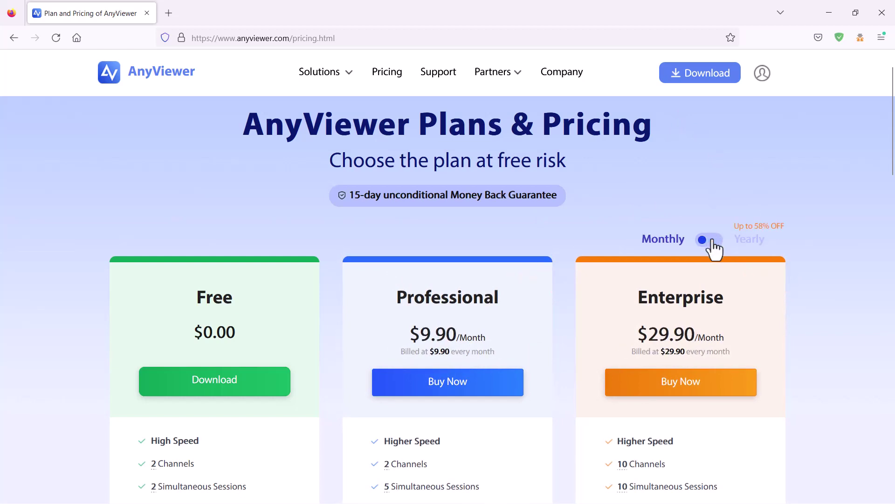
click(712, 240)
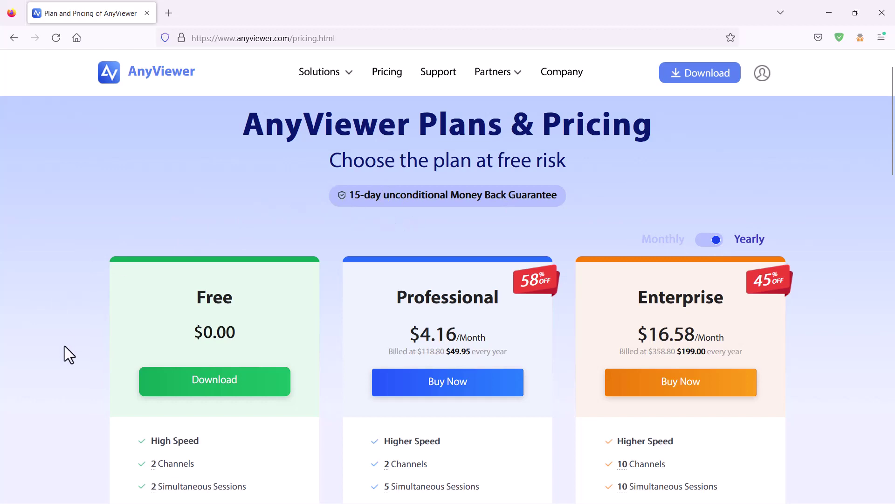
scroll(64, 346, down, 2)
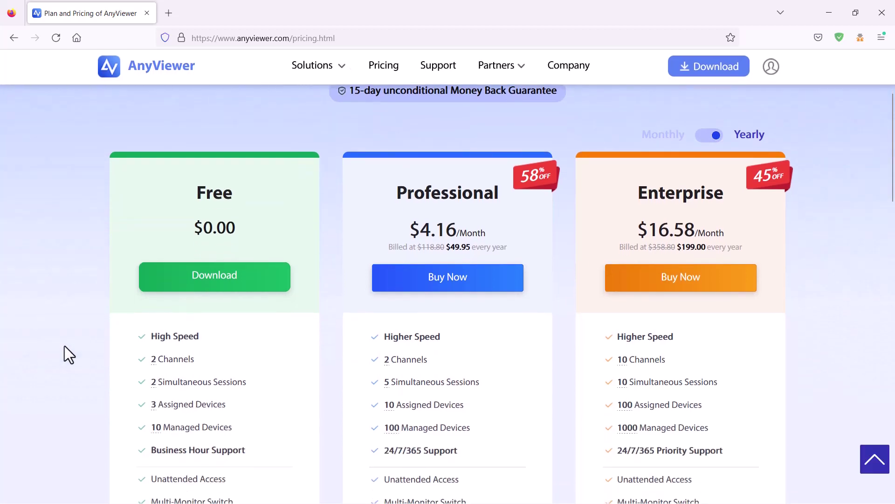
scroll(64, 346, down, 1)
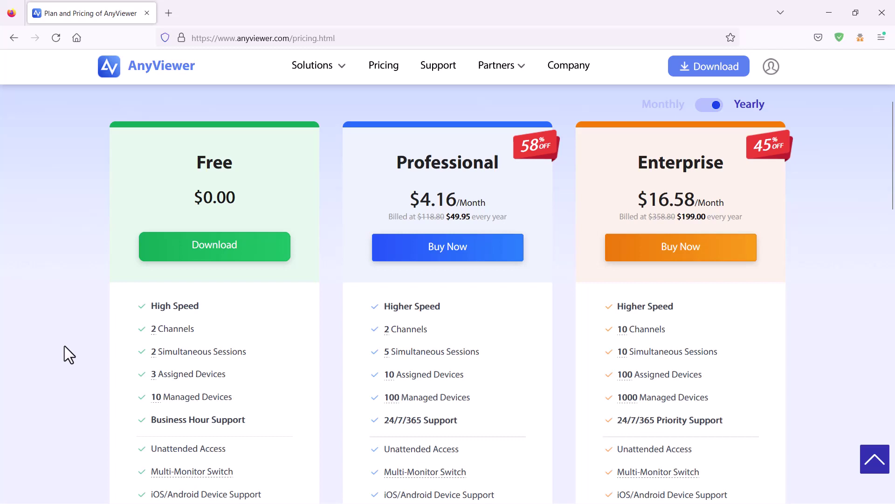
scroll(65, 346, down, 3)
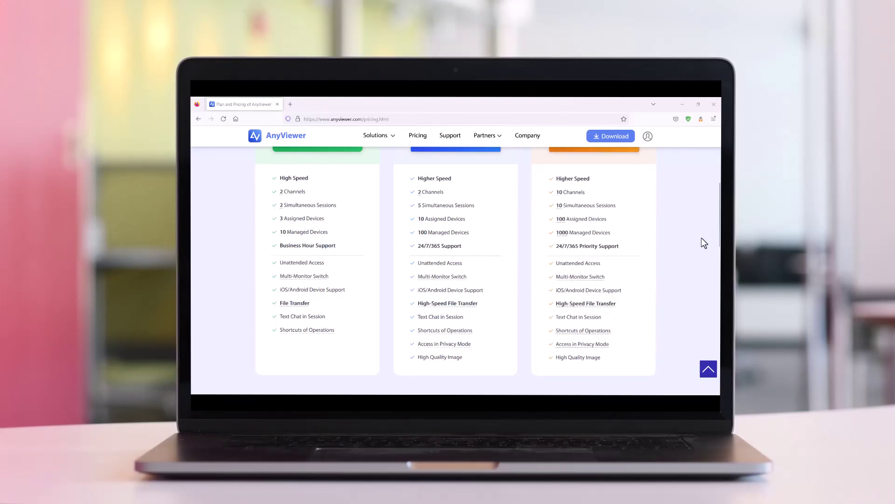
scroll(701, 238, up, 3)
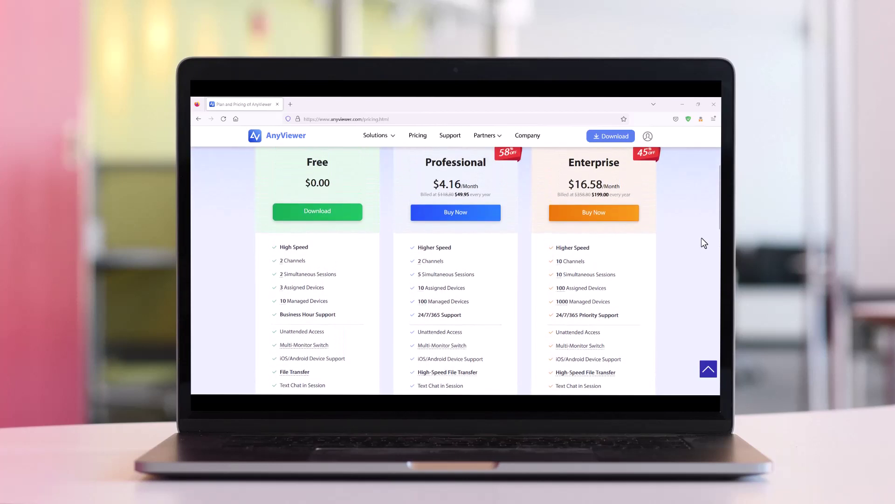
scroll(704, 243, up, 2)
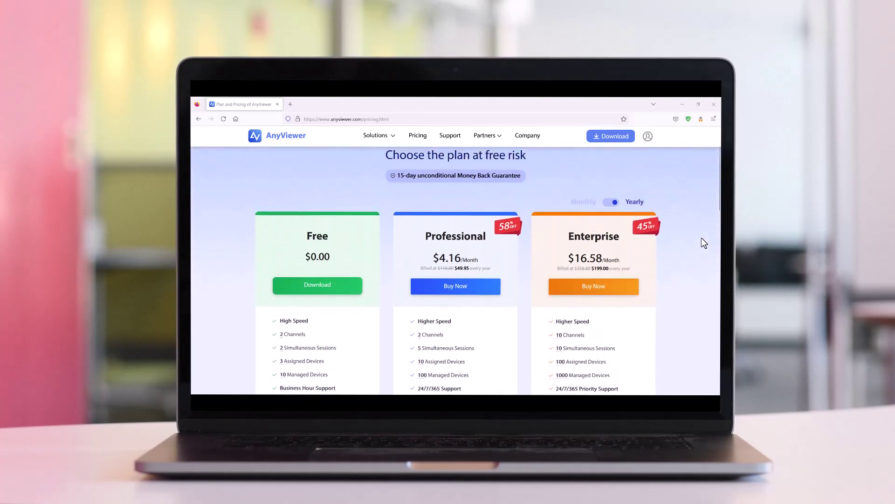
scroll(704, 243, down, 1)
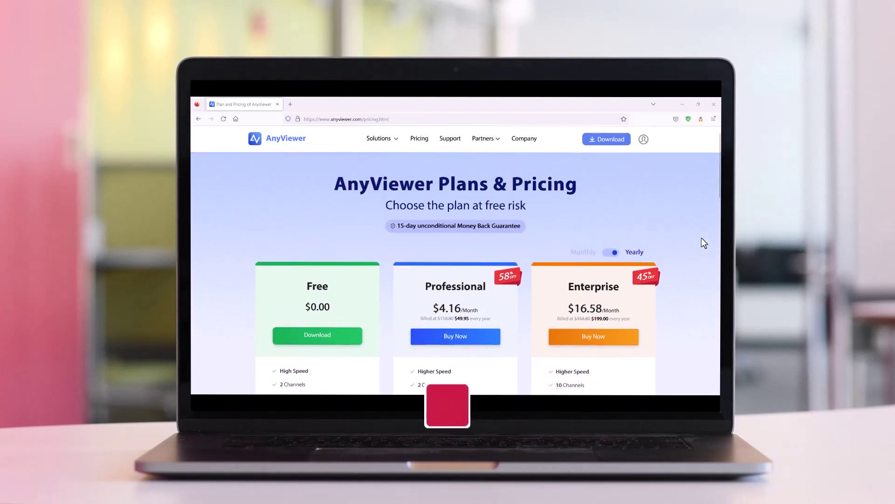